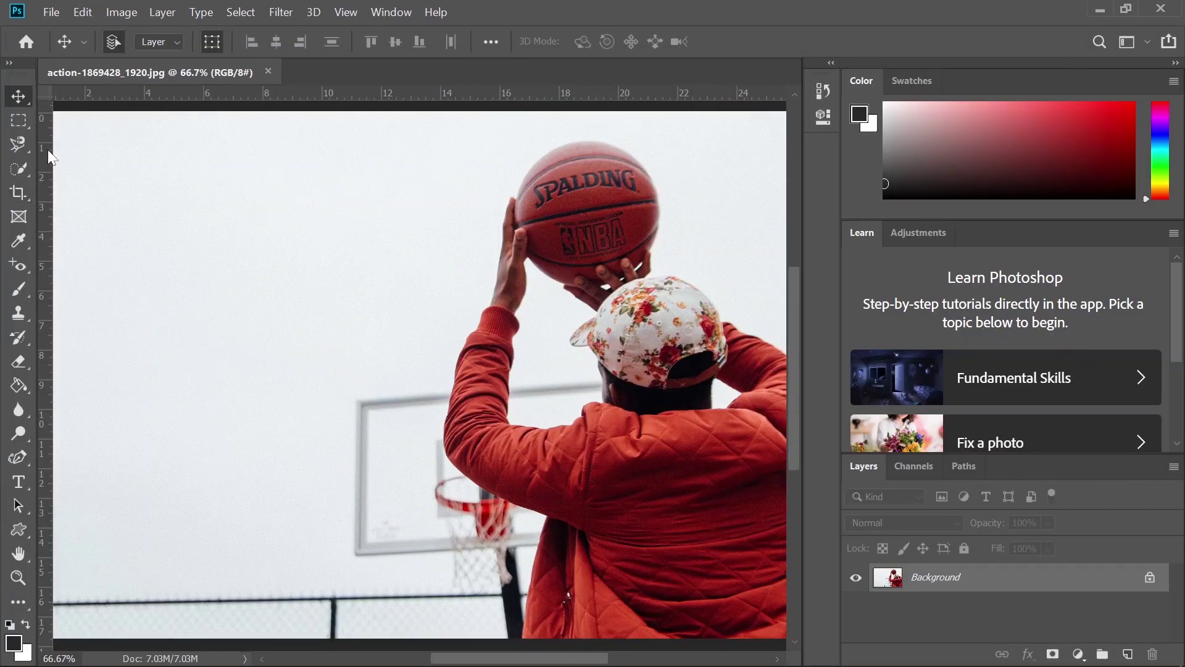
# Select the basketball player, including the ball, cap and jacket, using the Quick Selection tool with a 39 px brush
pyautogui.click(22, 169)
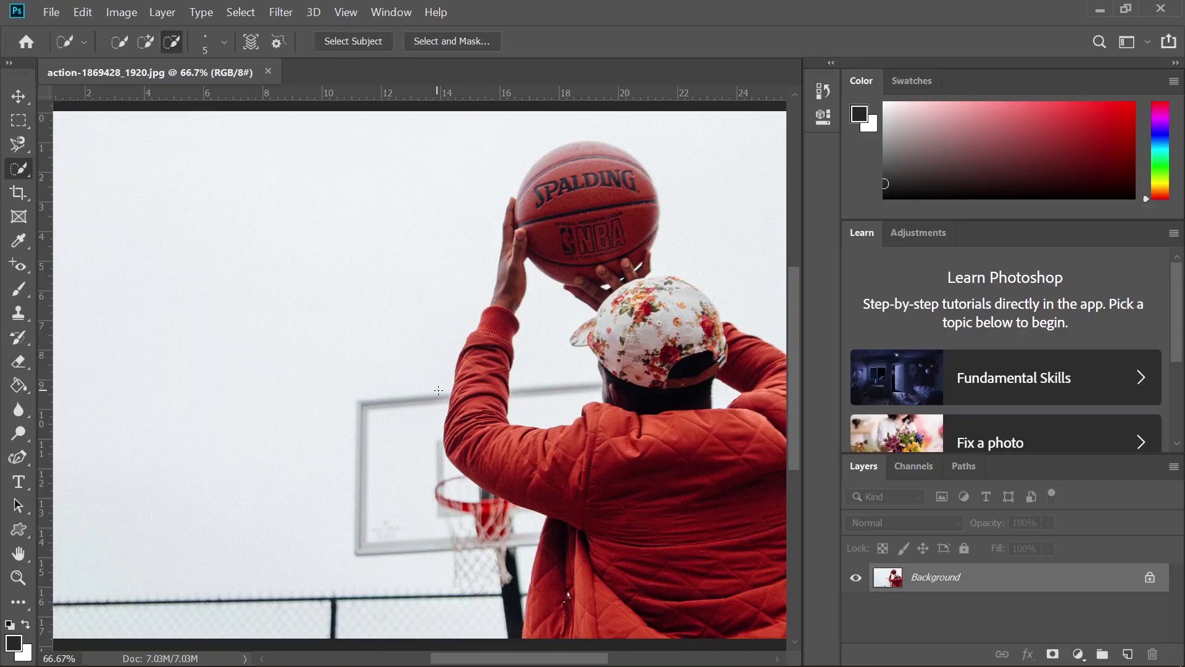
pyautogui.click(224, 44)
pyautogui.moveTo(156, 93); pyautogui.dragTo(155, 94)
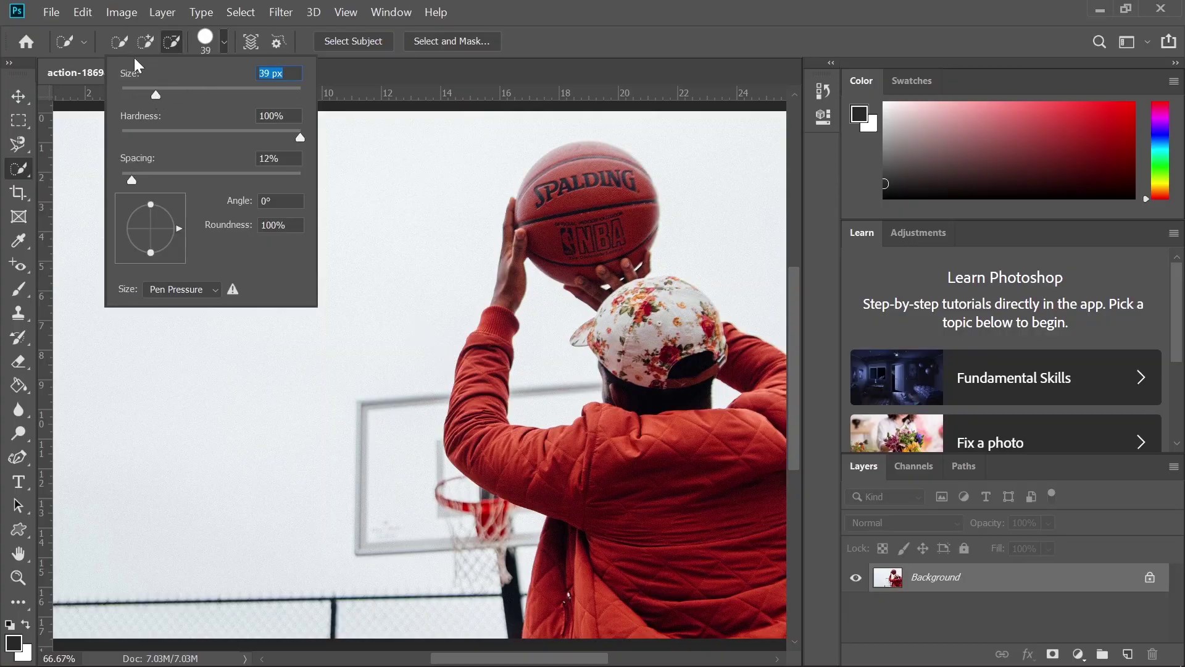
pyautogui.click(154, 38)
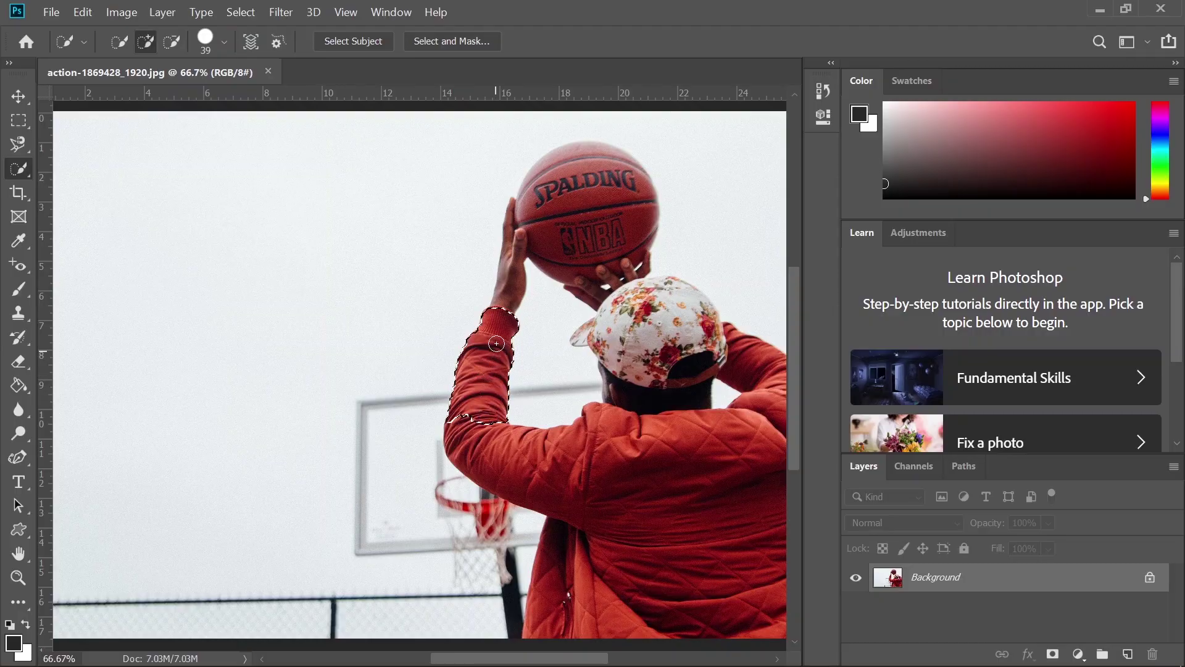
pyautogui.moveTo(508, 293); pyautogui.dragTo(511, 272)
pyautogui.moveTo(524, 229); pyautogui.dragTo(547, 210)
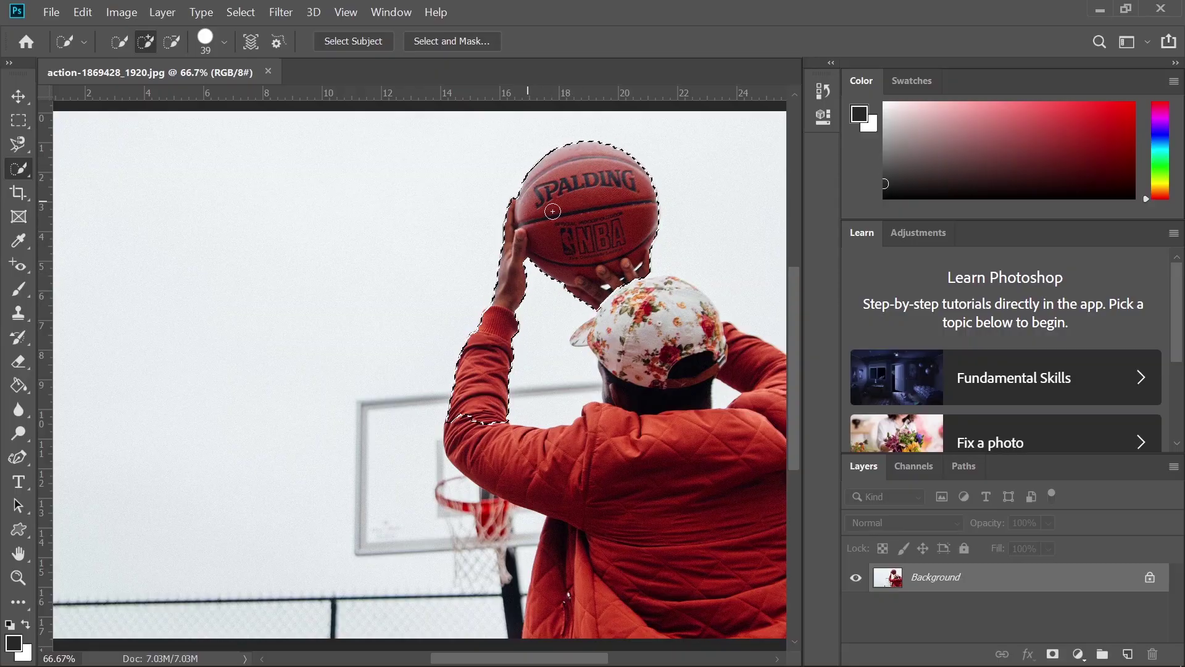
pyautogui.moveTo(623, 327)
pyautogui.mouseDown()
pyautogui.moveTo(673, 333)
pyautogui.moveTo(664, 294)
pyautogui.moveTo(648, 287)
pyautogui.moveTo(707, 316)
pyautogui.moveTo(778, 391)
pyautogui.moveTo(673, 408)
pyautogui.moveTo(681, 356)
pyautogui.moveTo(663, 395)
pyautogui.moveTo(600, 444)
pyautogui.moveTo(520, 453)
pyautogui.moveTo(598, 498)
pyautogui.moveTo(636, 600)
pyautogui.moveTo(619, 627)
pyautogui.moveTo(570, 601)
pyautogui.moveTo(684, 623)
pyautogui.mouseUp()
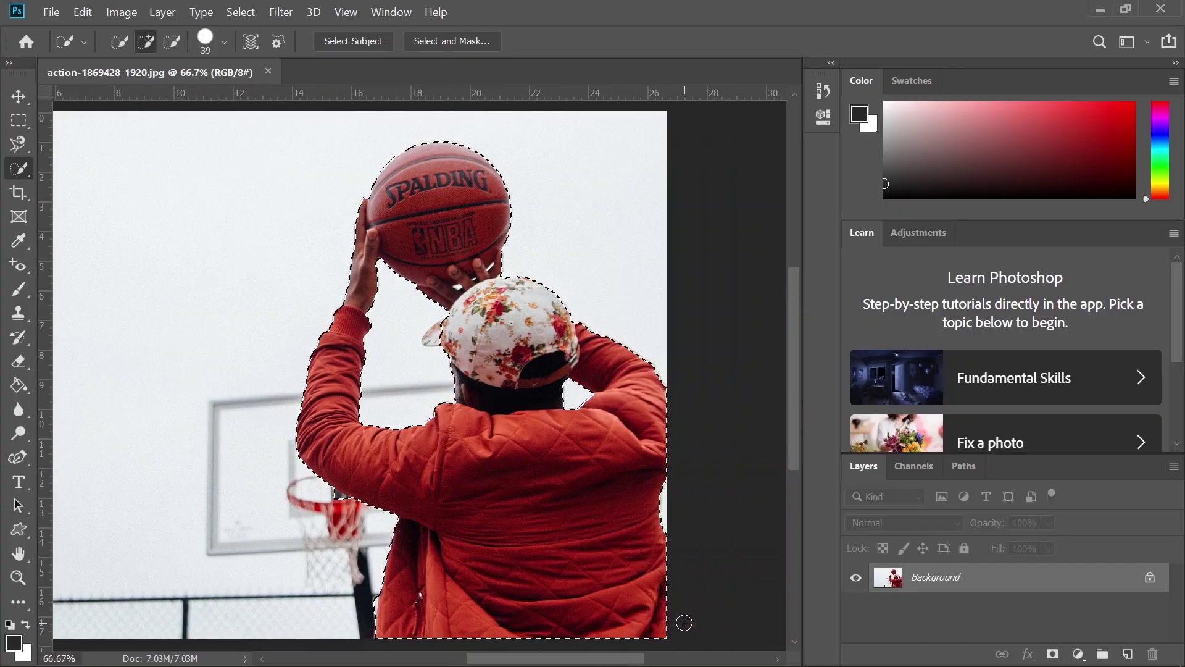
# Subtract the bit of basketball hoop under the player's raised elbow from the selection
pyautogui.hscroll(-3, 684, 622)
pyautogui.click(172, 42)
pyautogui.scroll(-1, 411, 565)
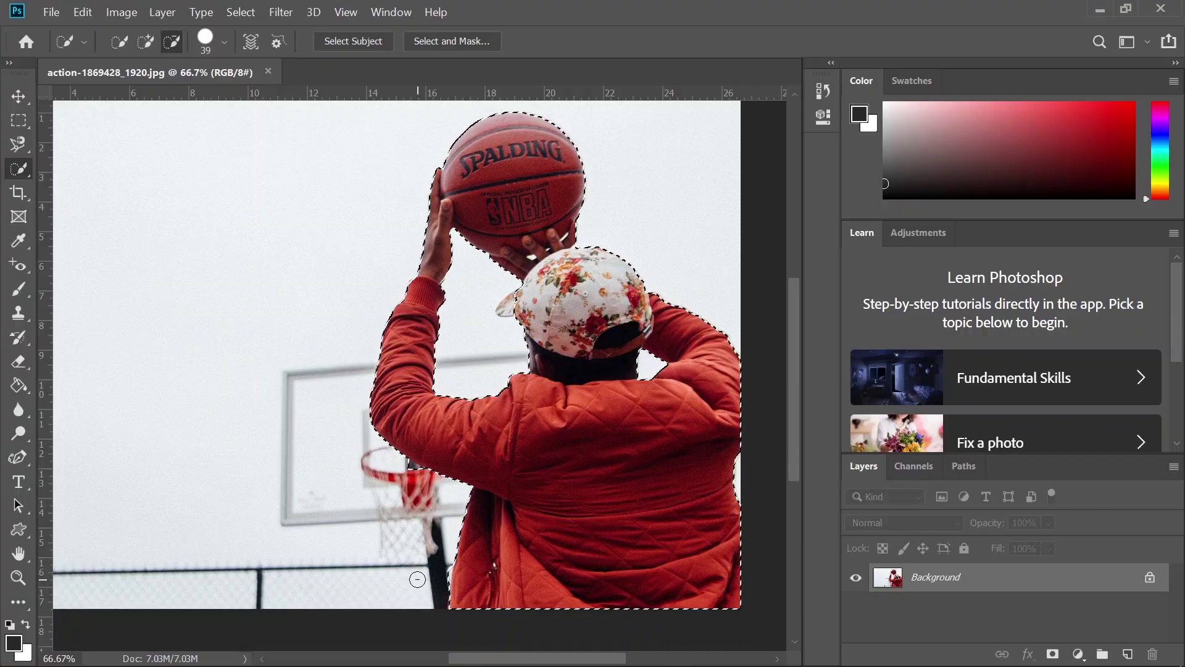
pyautogui.scroll(1, 417, 579)
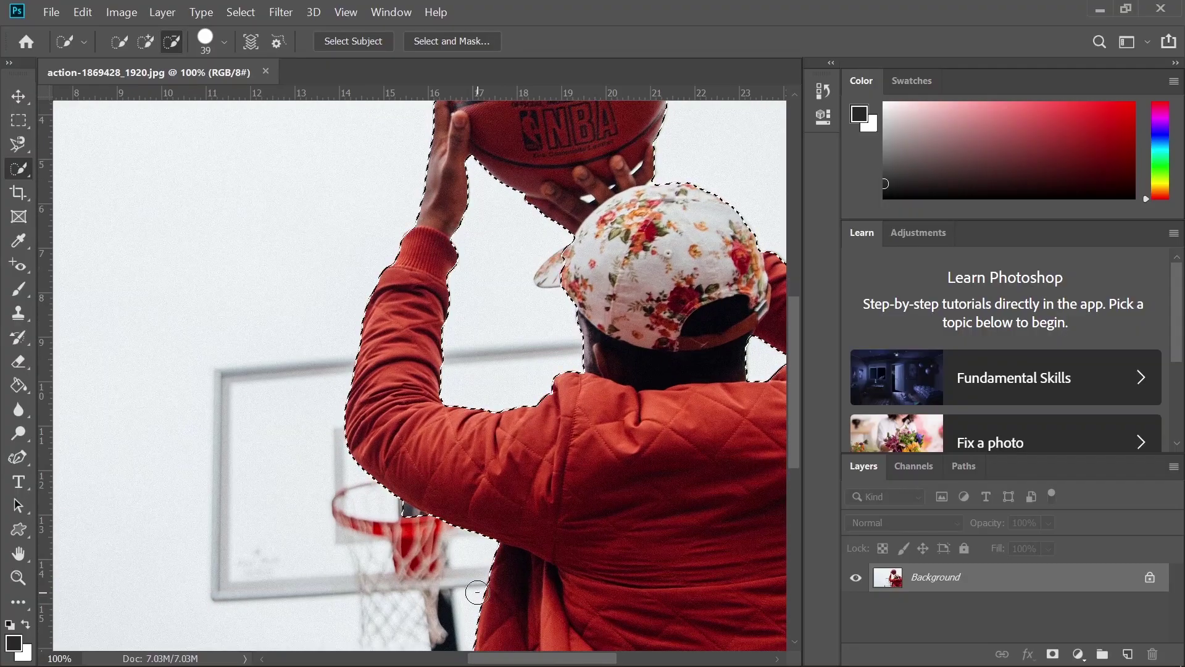
pyautogui.scroll(-3, 477, 587)
pyautogui.click(413, 380)
pyautogui.scroll(2, 638, 398)
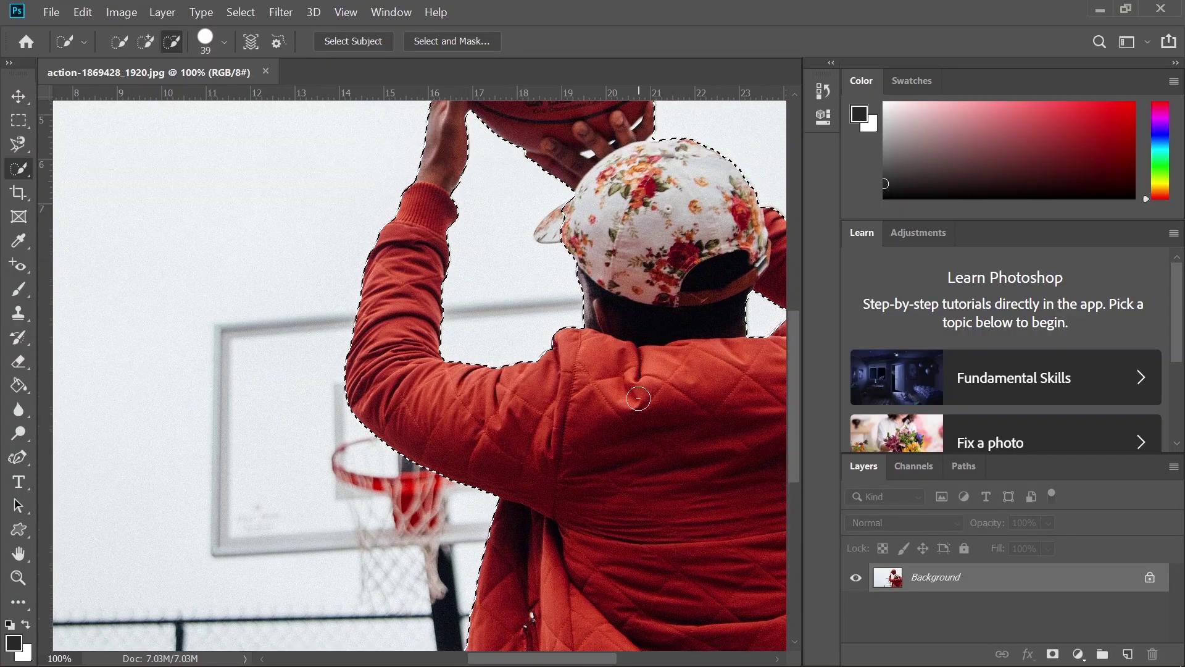
# Subtract the small background gaps between the fingers and the cap from the selection, reducing the brush to 14 px and finally 8 px
pyautogui.scroll(3, 639, 398)
pyautogui.click(224, 42)
pyautogui.moveTo(160, 92); pyautogui.dragTo(133, 95)
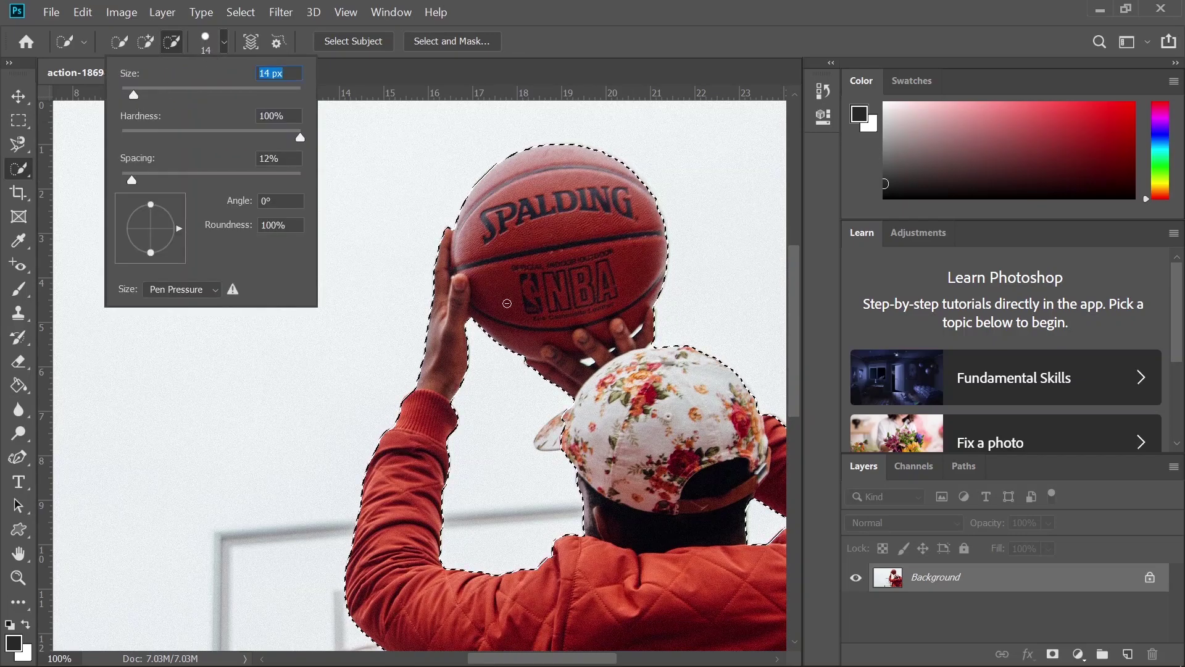
pyautogui.click(588, 363)
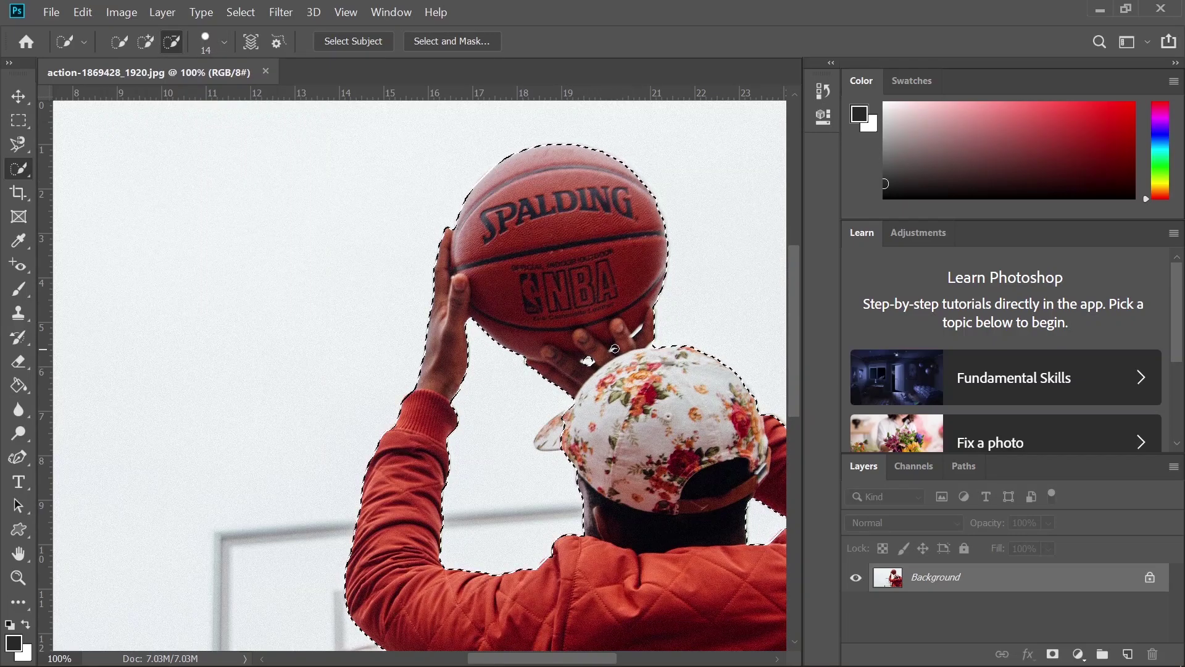
pyautogui.click(224, 42)
pyautogui.moveTo(132, 95); pyautogui.dragTo(127, 94)
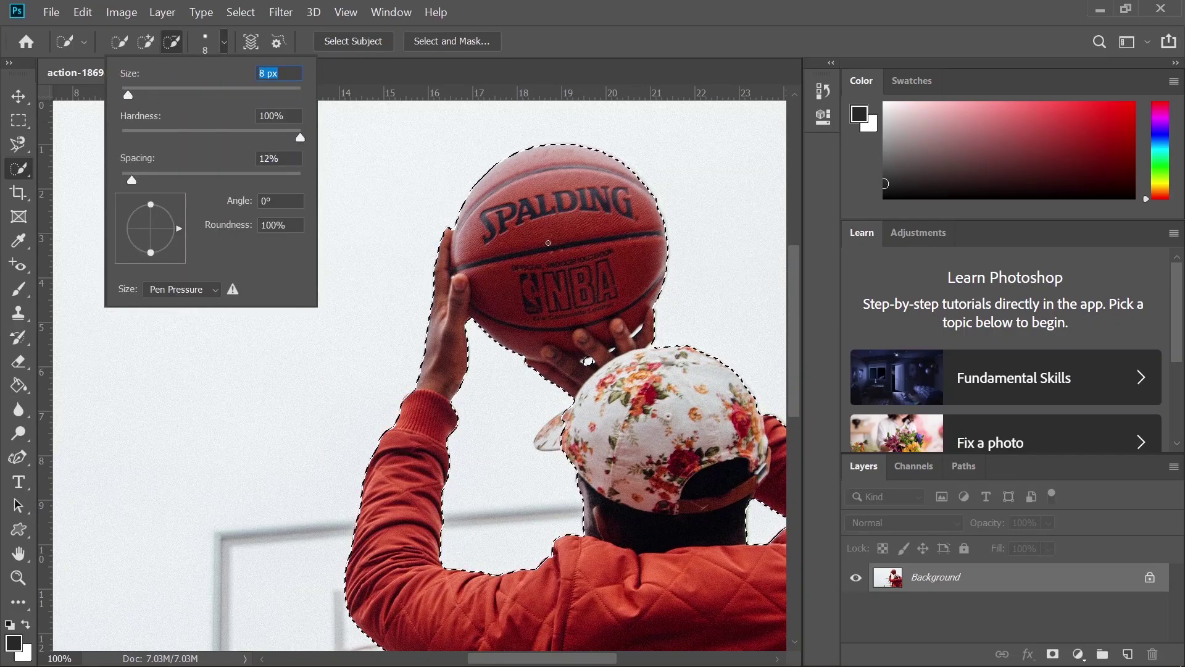
pyautogui.click(587, 362)
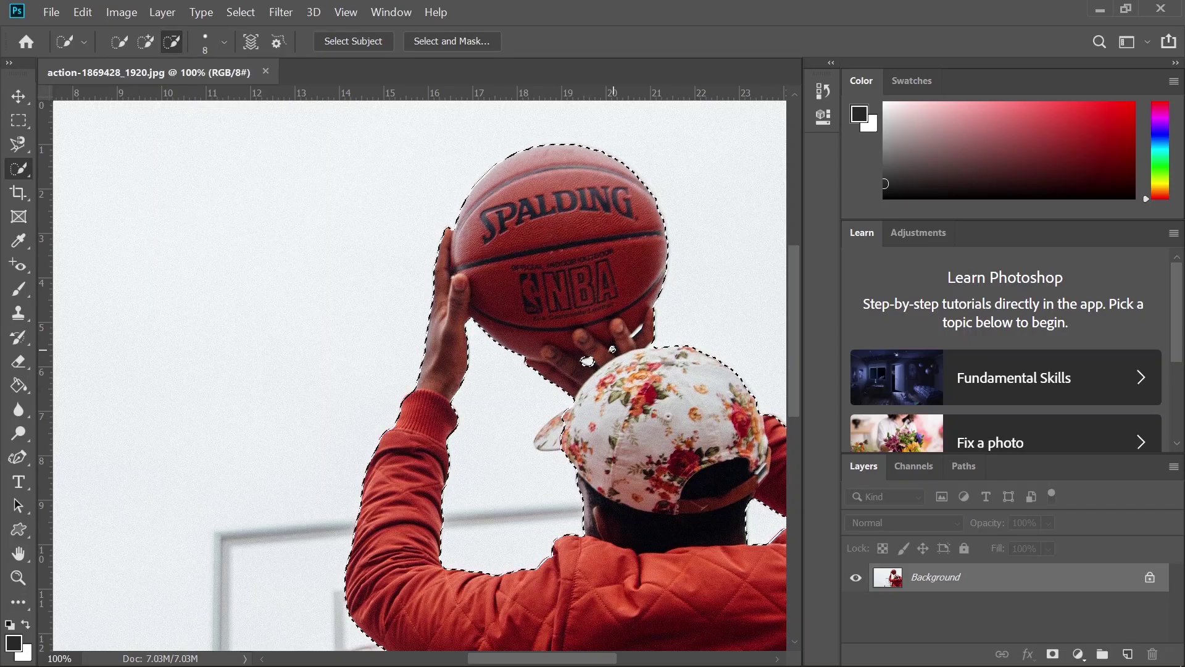
pyautogui.click(635, 334)
# Add the brim of the floral cap to the selection
pyautogui.click(150, 43)
pyautogui.click(552, 436)
pyautogui.hscroll(-1, 671, 586)
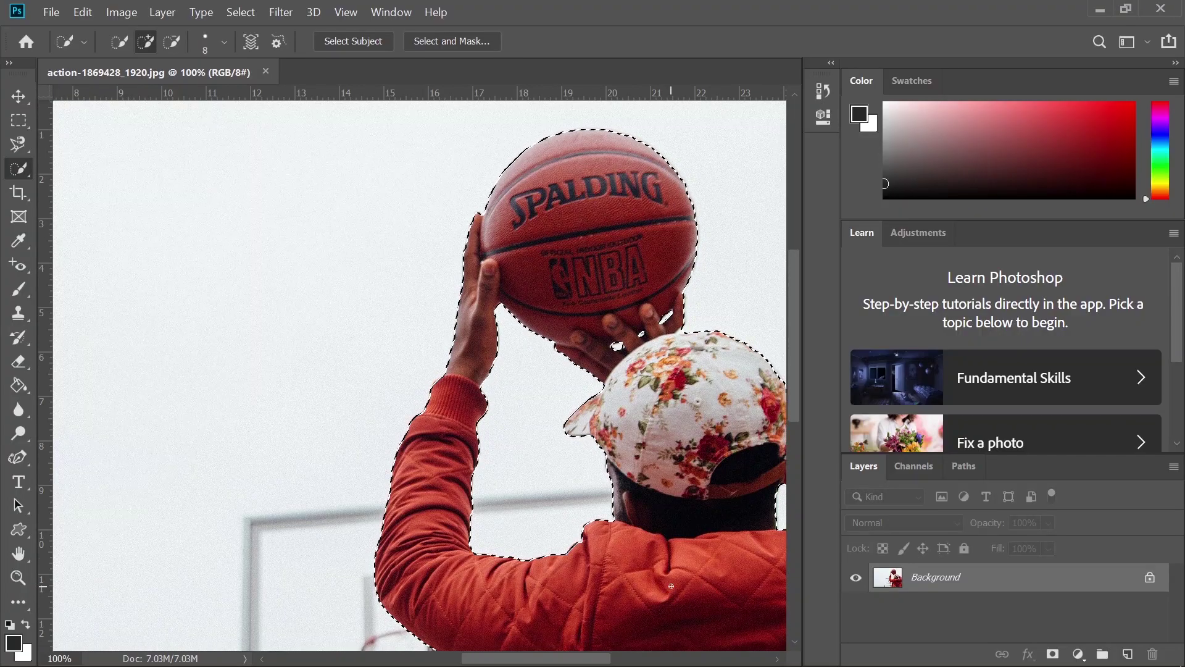
pyautogui.hscroll(3, 671, 586)
pyautogui.scroll(-7, 671, 586)
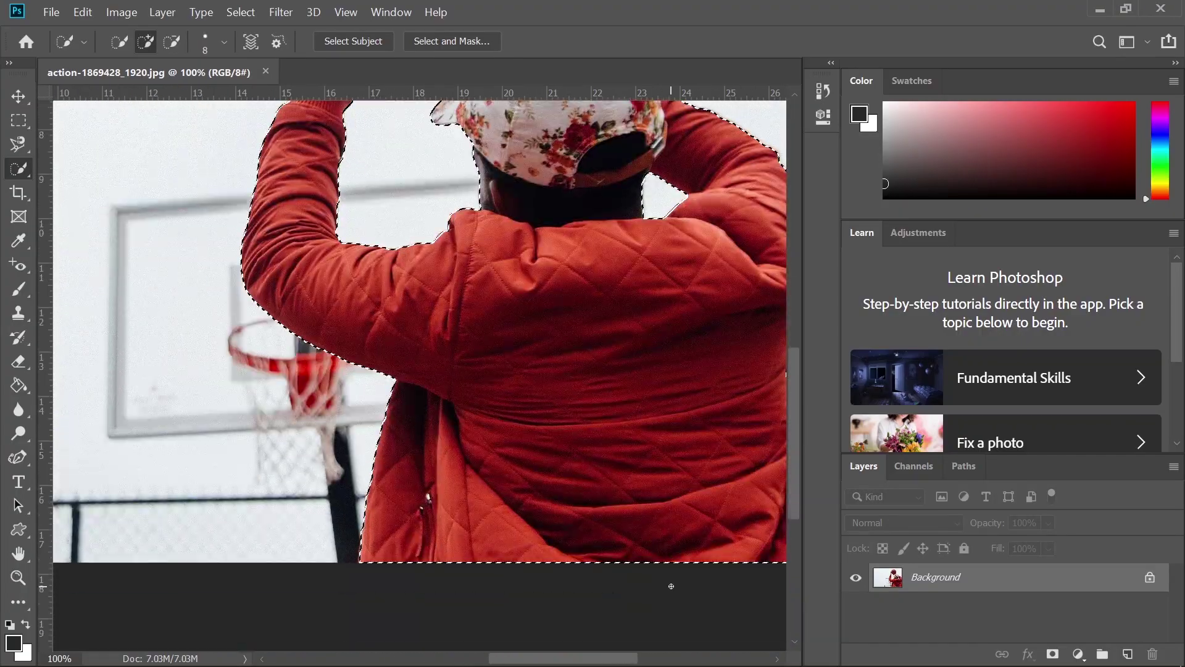
# Hide the photo's background by adding a layer mask from the player selection
pyautogui.click(1052, 653)
pyautogui.scroll(3, 637, 502)
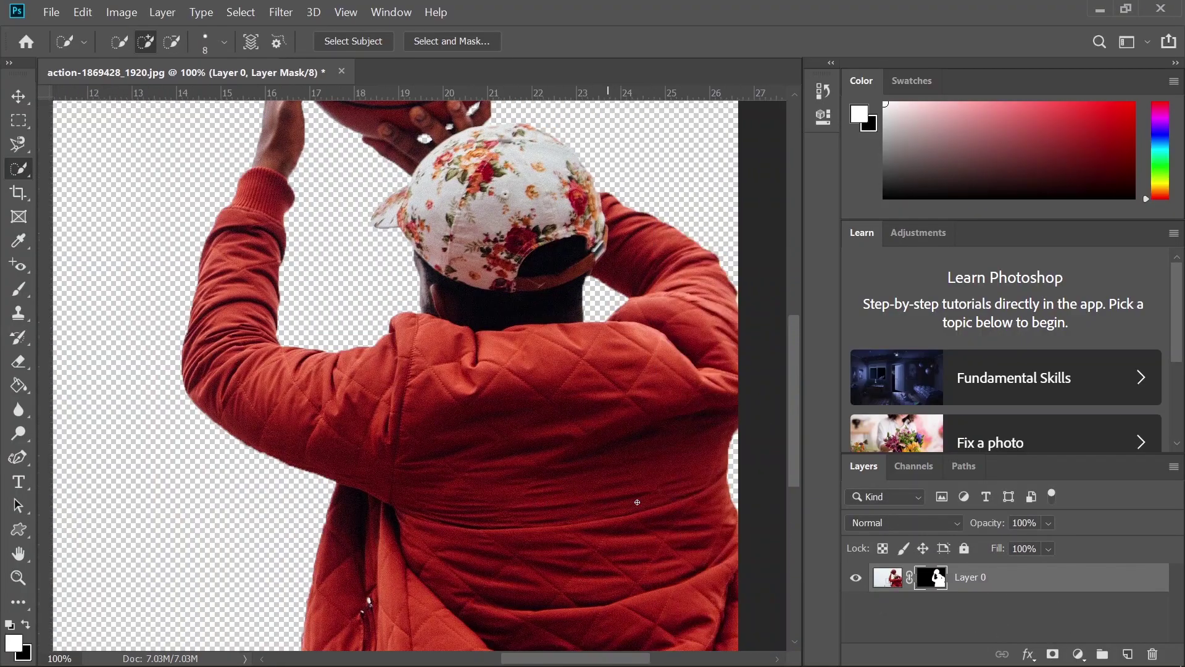
pyautogui.hscroll(2, 637, 502)
pyautogui.hotkey('ctrl', '-')
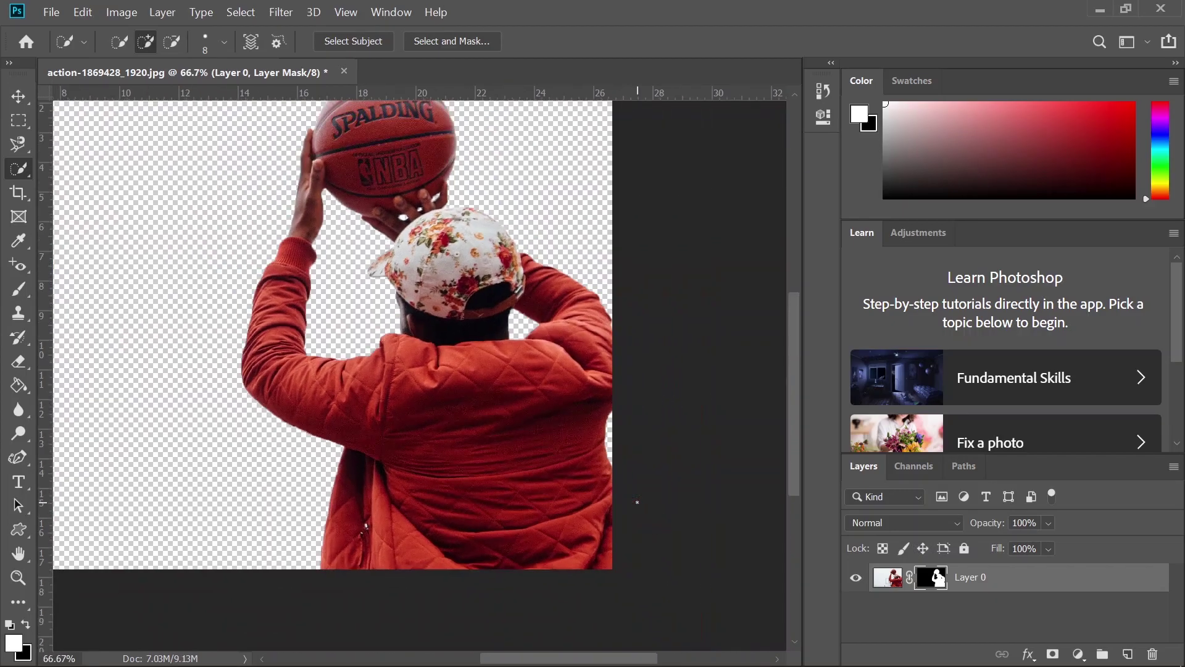
pyautogui.hscroll(3, 637, 502)
pyautogui.hscroll(-1, 637, 502)
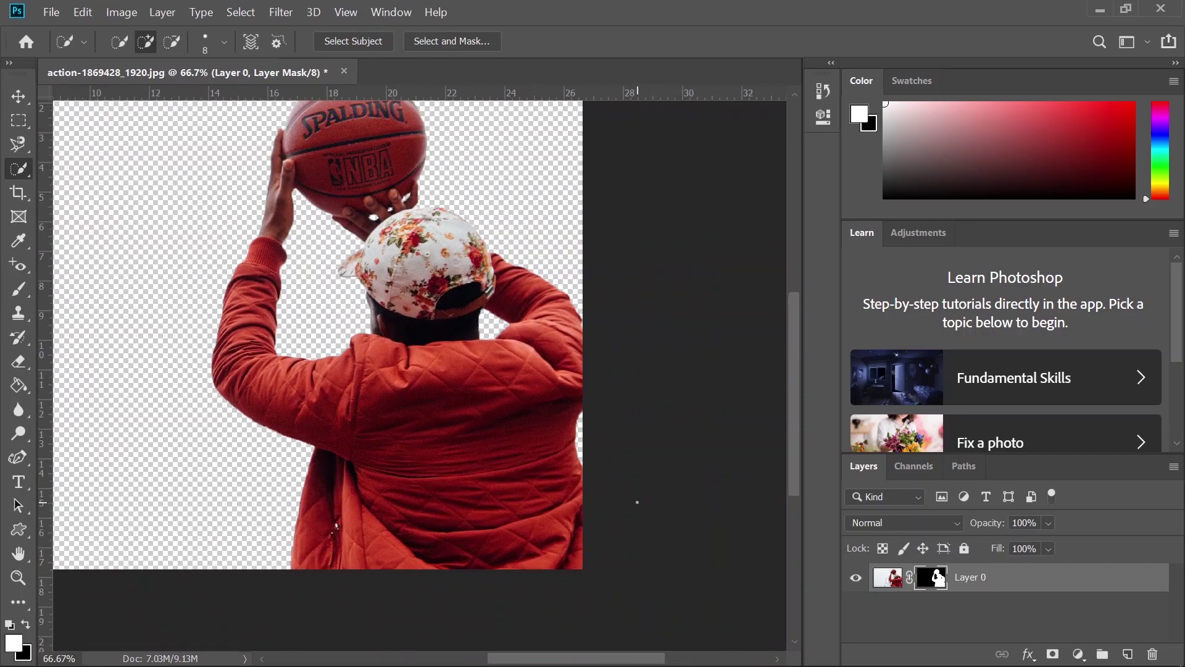
pyautogui.hotkey('ctrl', '-')
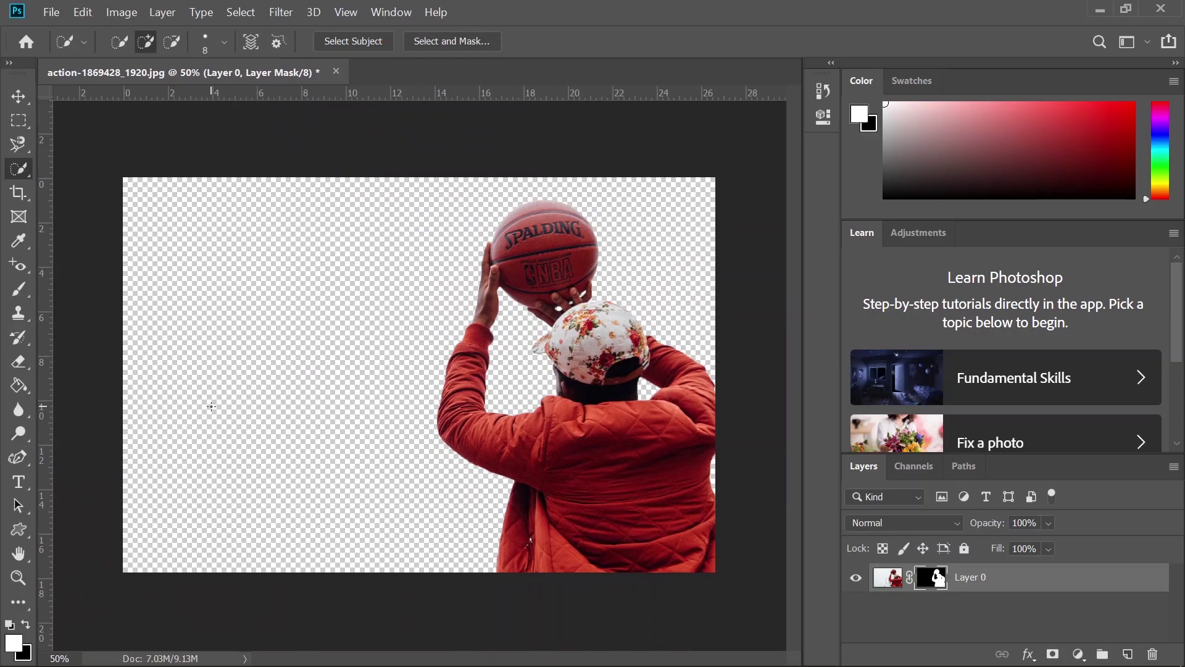
# Crop away empty canvas left of the player and extend the canvas past his right side
pyautogui.click(17, 190)
pyautogui.moveTo(127, 376); pyautogui.dragTo(224, 400)
pyautogui.moveTo(610, 376); pyautogui.dragTo(686, 380)
pyautogui.moveTo(683, 380); pyautogui.dragTo(695, 381)
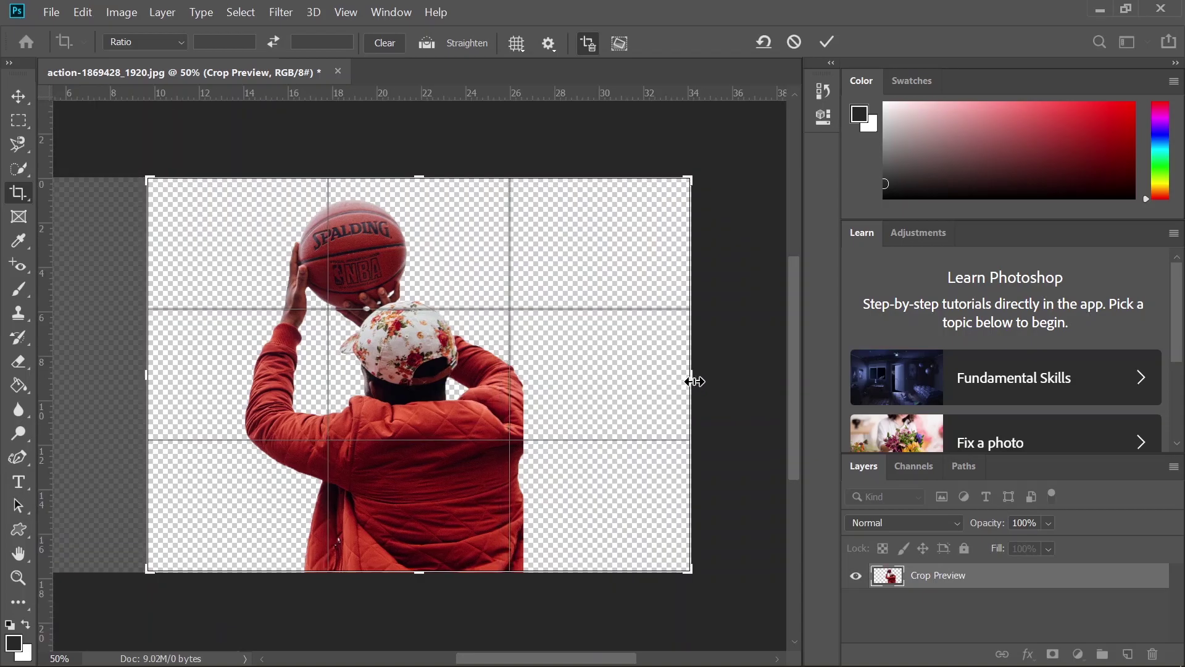
pyautogui.click(827, 42)
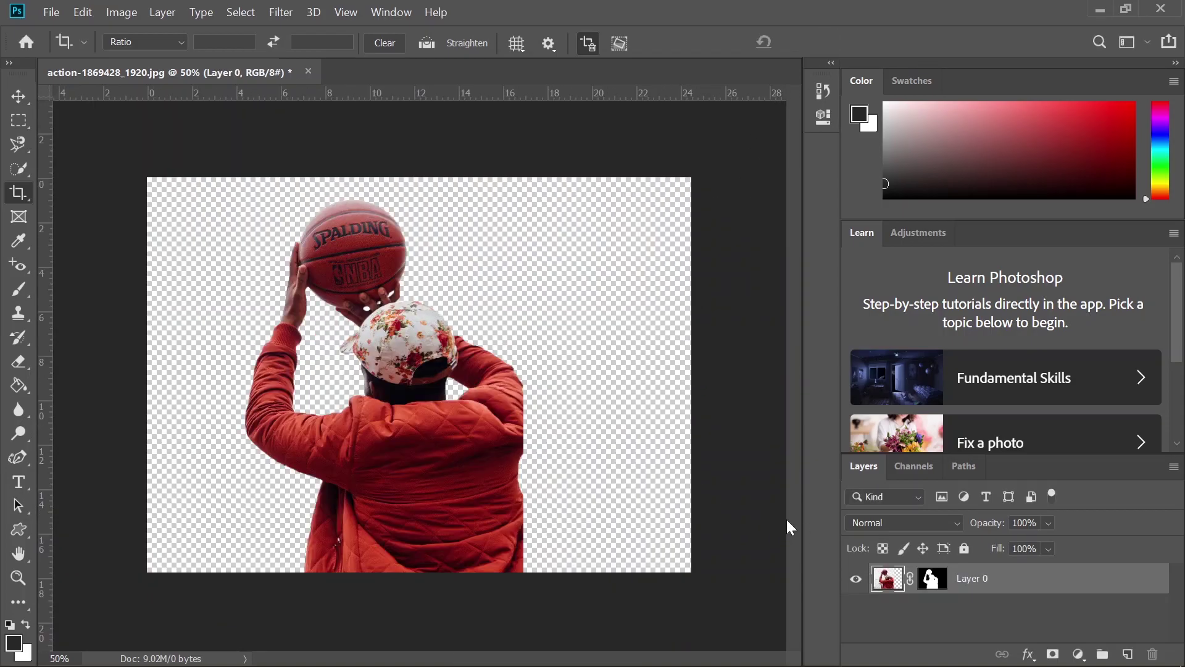
# Add a gradient fill layer using the Black, White preset
pyautogui.click(1078, 654)
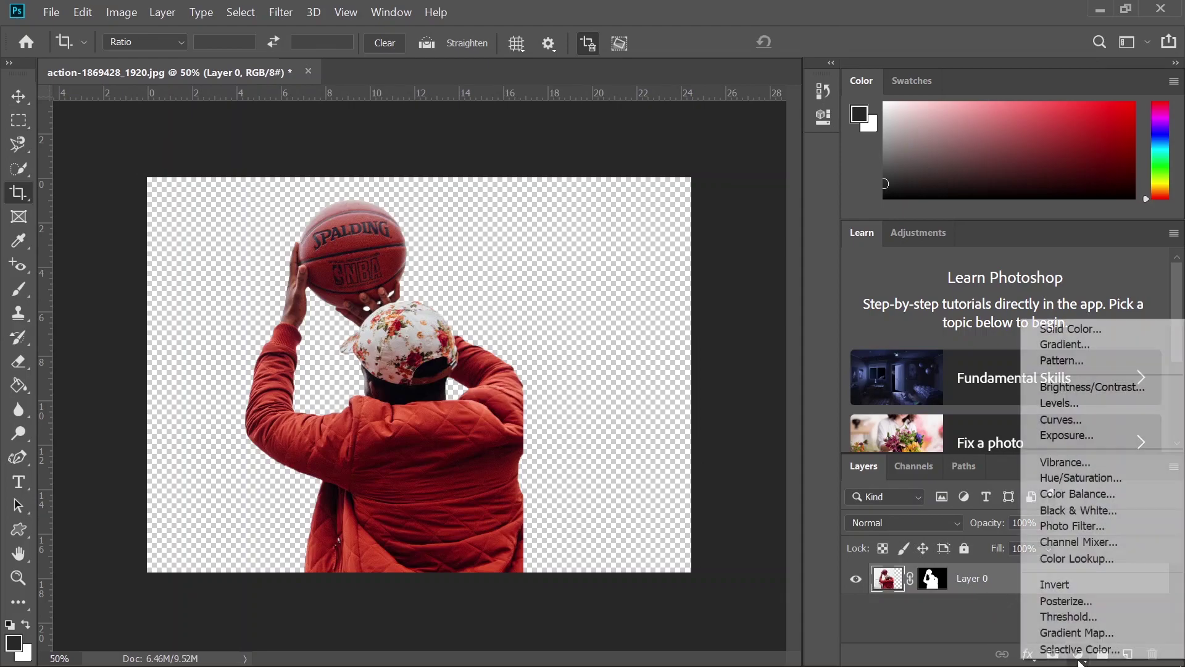
pyautogui.click(1074, 343)
pyautogui.click(888, 412)
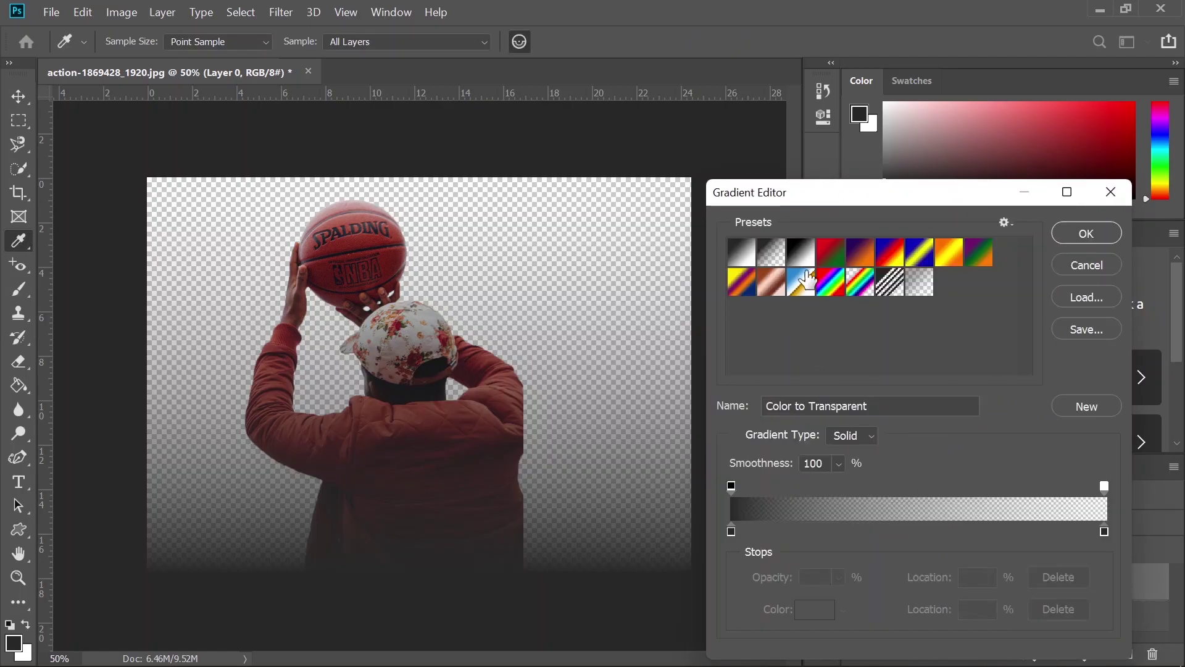
pyautogui.click(802, 254)
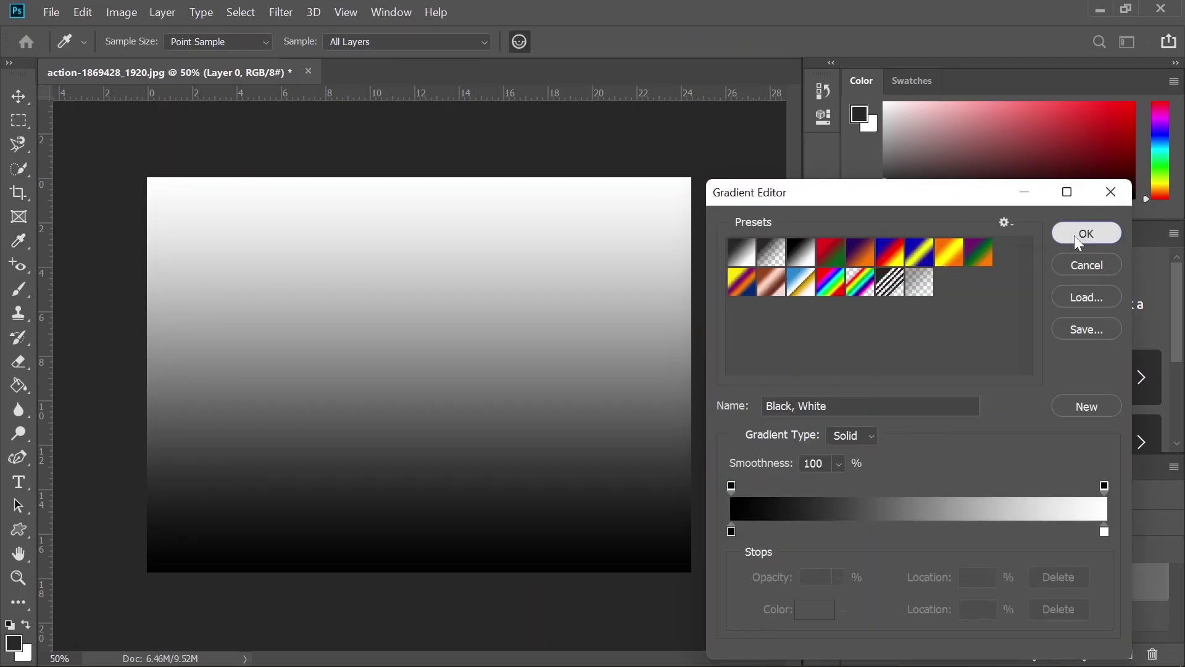
pyautogui.click(1074, 235)
# Make the gradient fill reversed and radial at 243% scale, with its bright centre near the middle of the canvas
pyautogui.click(853, 529)
pyautogui.moveTo(531, 376); pyautogui.dragTo(565, 327)
pyautogui.click(898, 438)
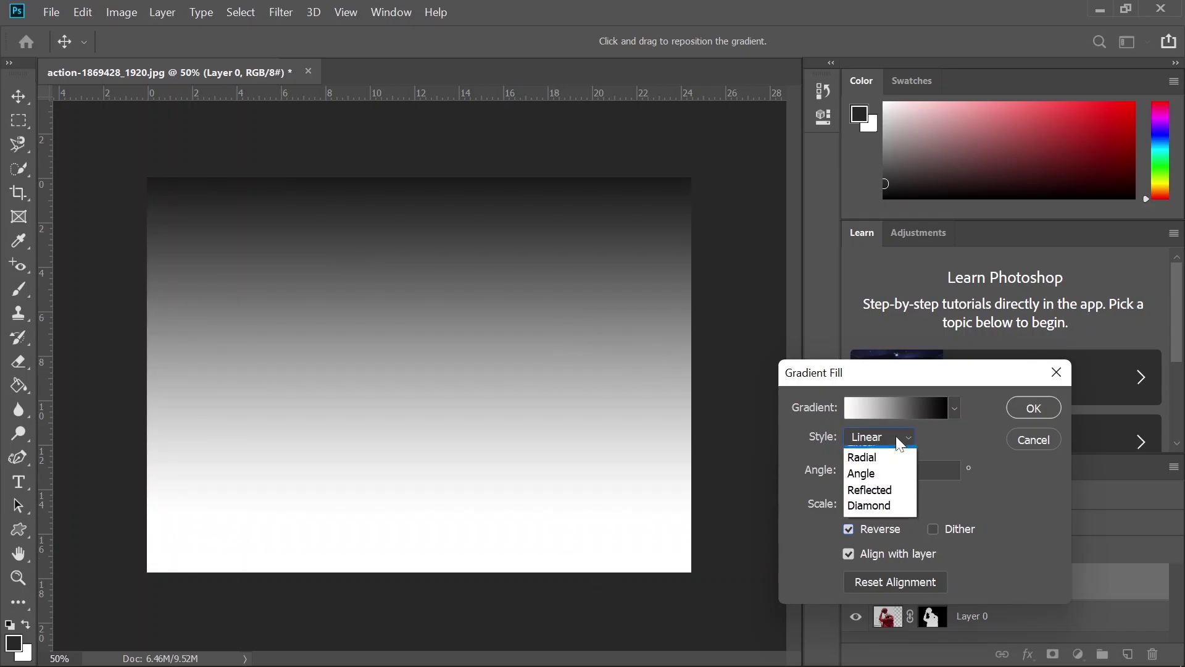
pyautogui.click(880, 463)
pyautogui.moveTo(463, 365); pyautogui.dragTo(438, 393)
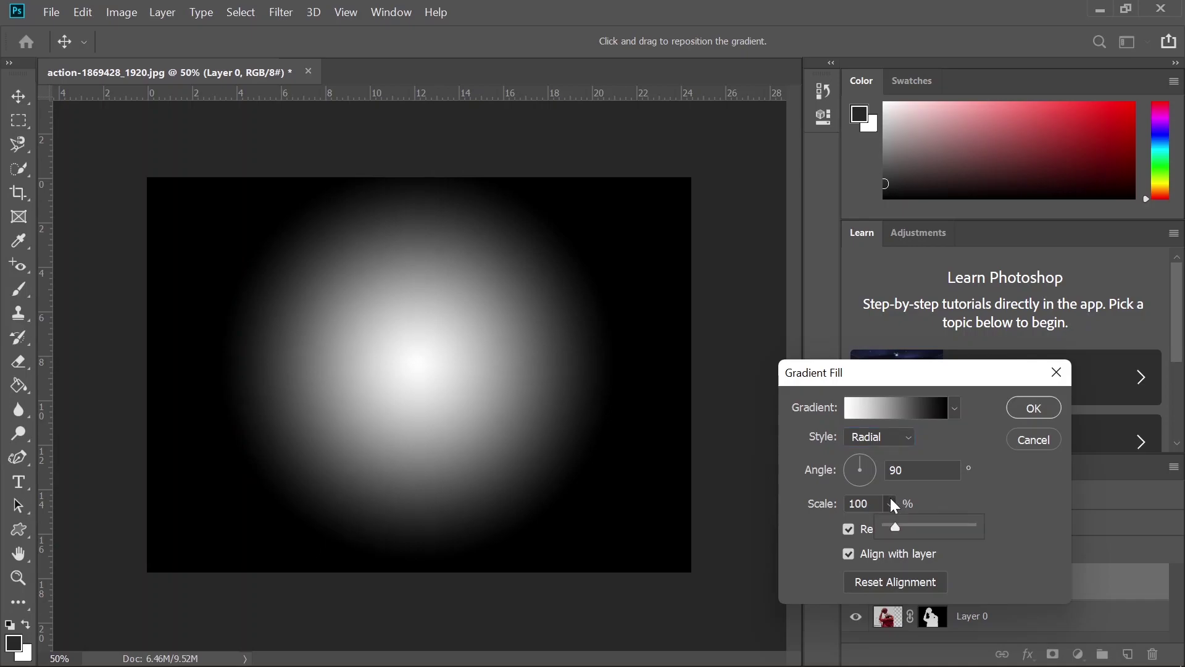
pyautogui.moveTo(899, 531); pyautogui.dragTo(909, 531)
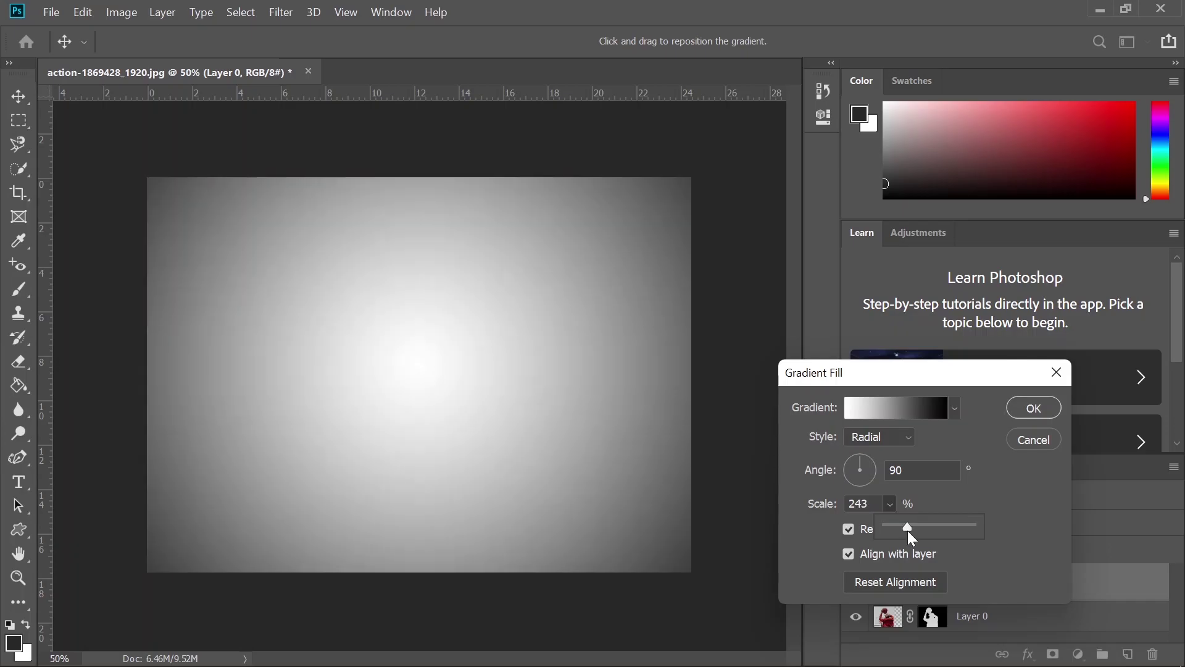
pyautogui.click(1032, 408)
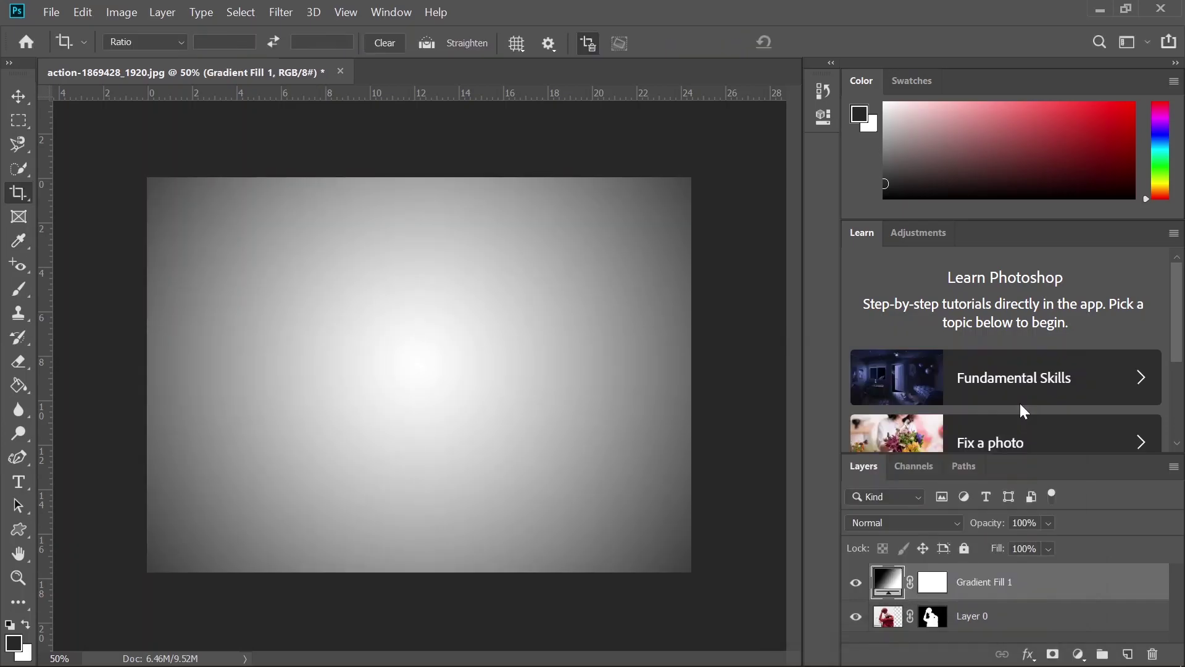
# Move the gradient fill layer beneath Layer 0 and duplicate Layer 0 as Layer 0 copy
pyautogui.moveTo(1028, 584); pyautogui.dragTo(1026, 626)
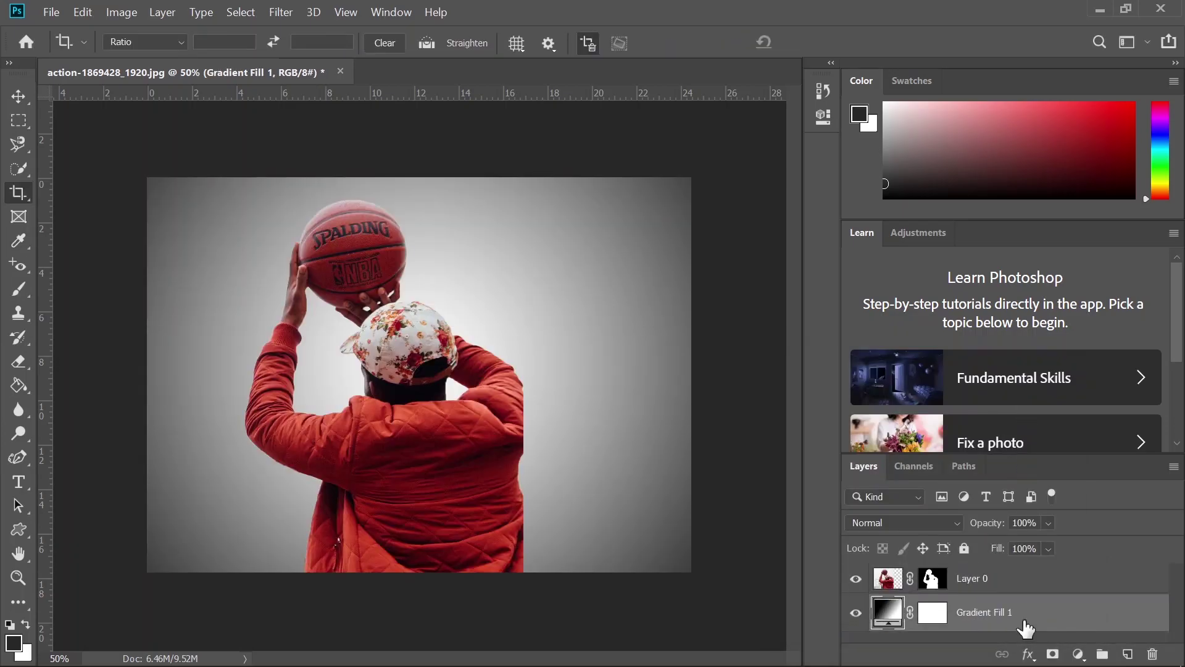
pyautogui.click(986, 585)
pyautogui.rightClick(986, 584)
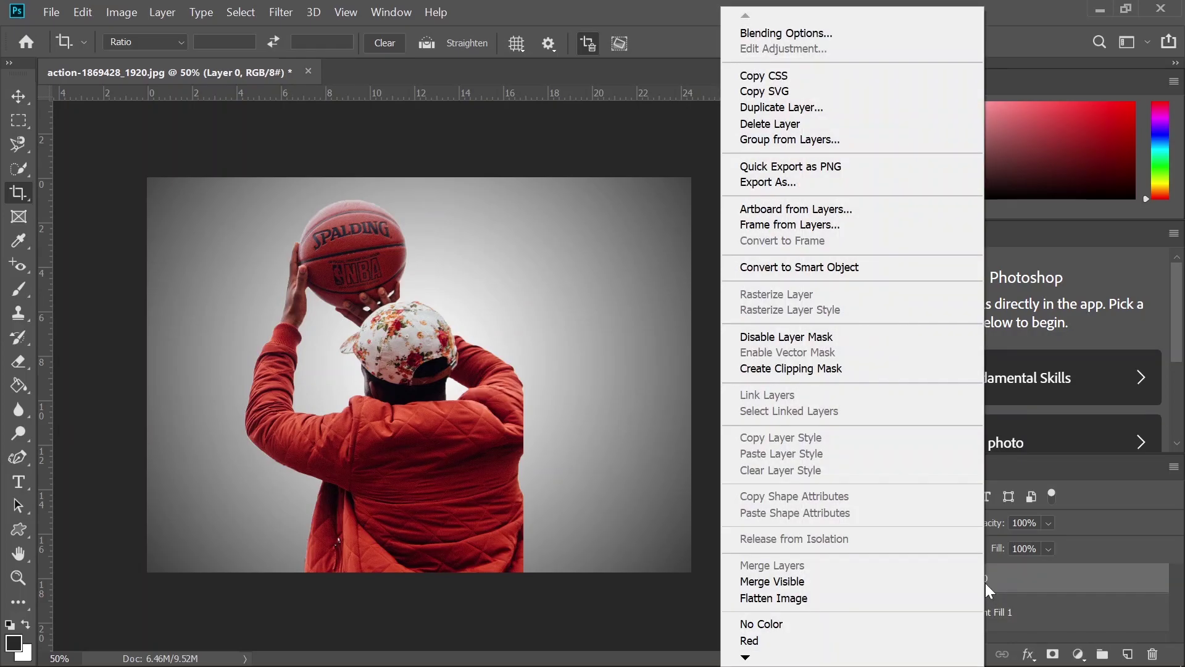
pyautogui.click(802, 109)
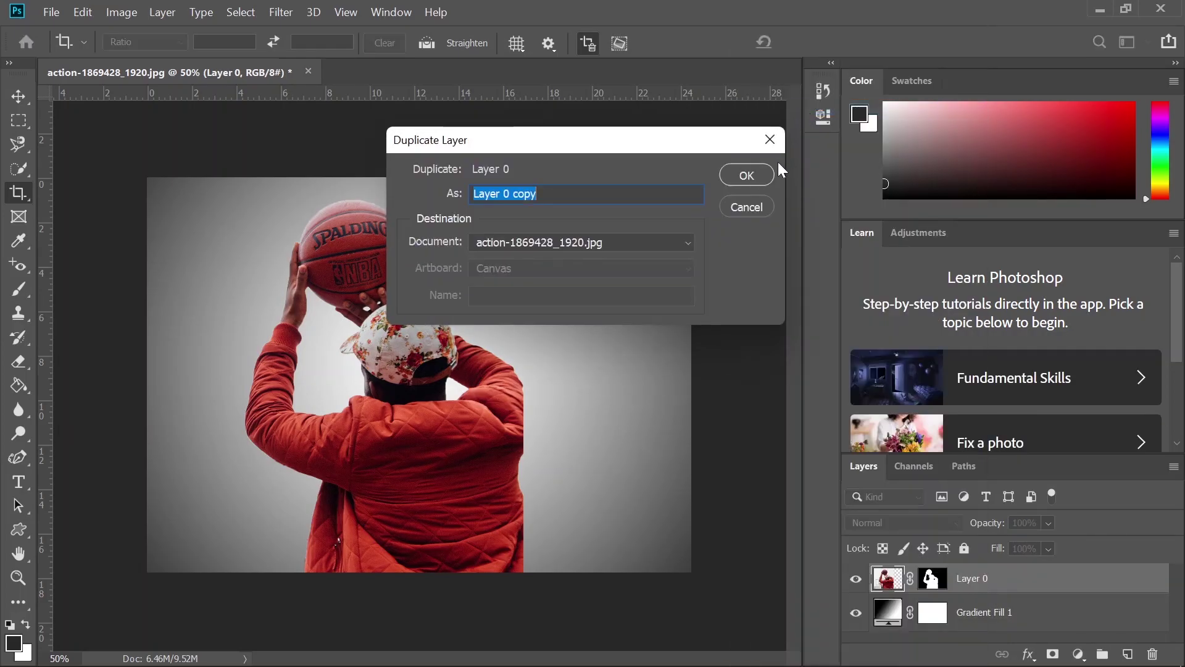
pyautogui.click(747, 178)
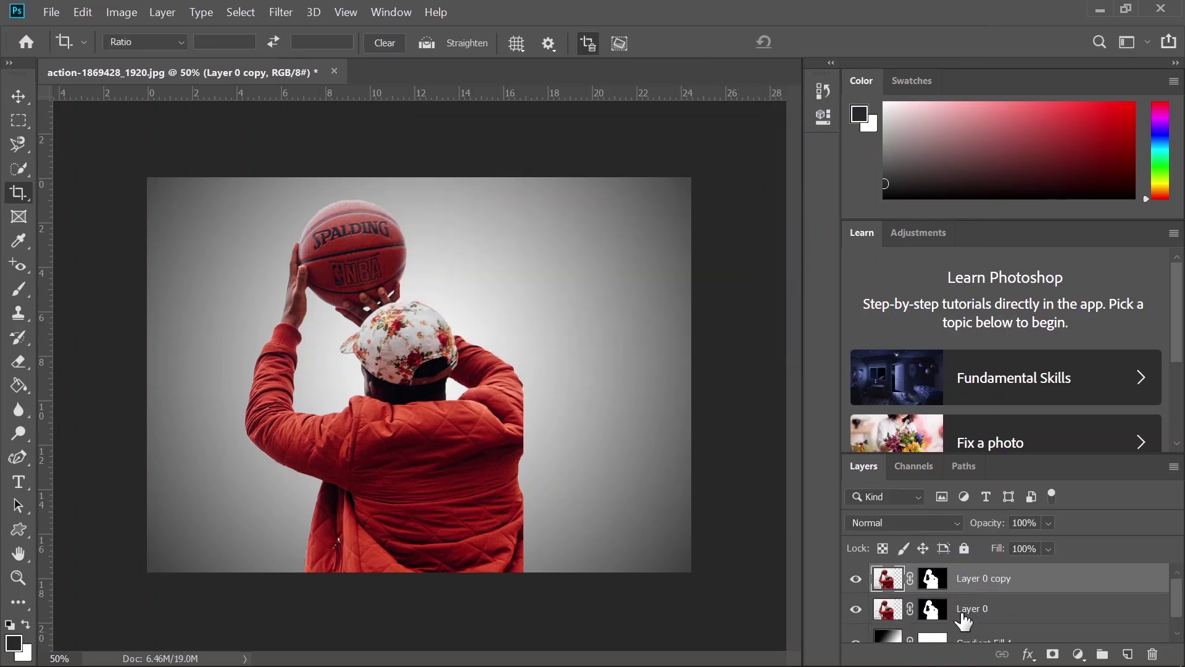
# Apply the layer masks of both Layer 0 and Layer 0 copy
pyautogui.click(933, 615)
pyautogui.rightClick(933, 615)
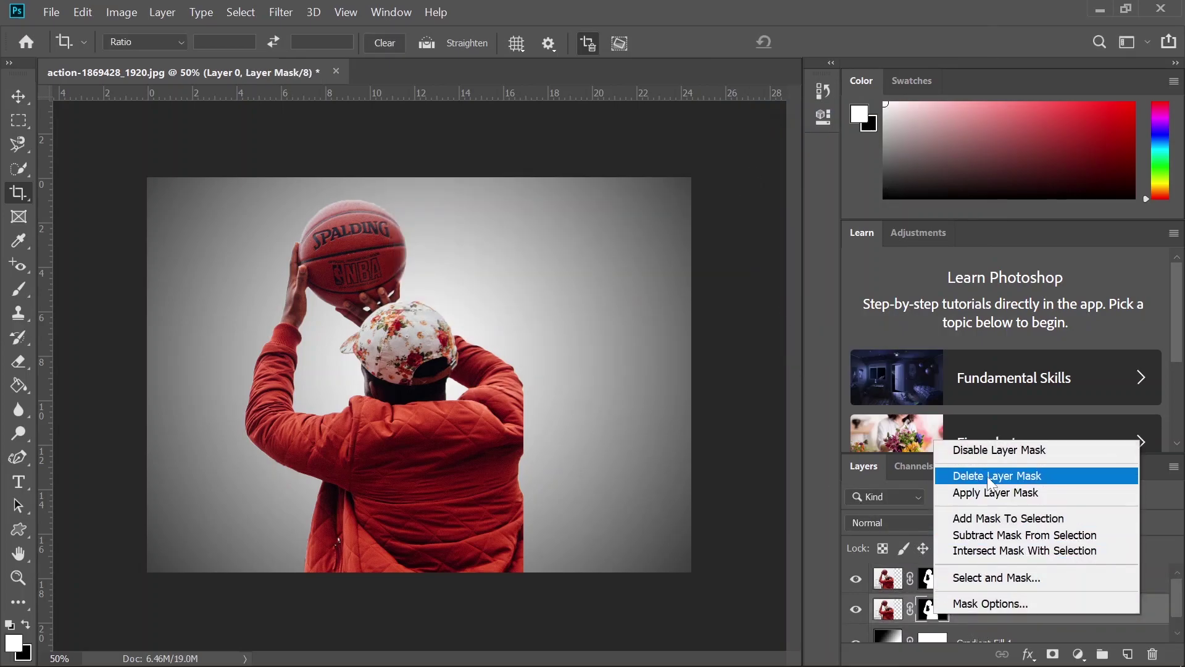
pyautogui.click(978, 492)
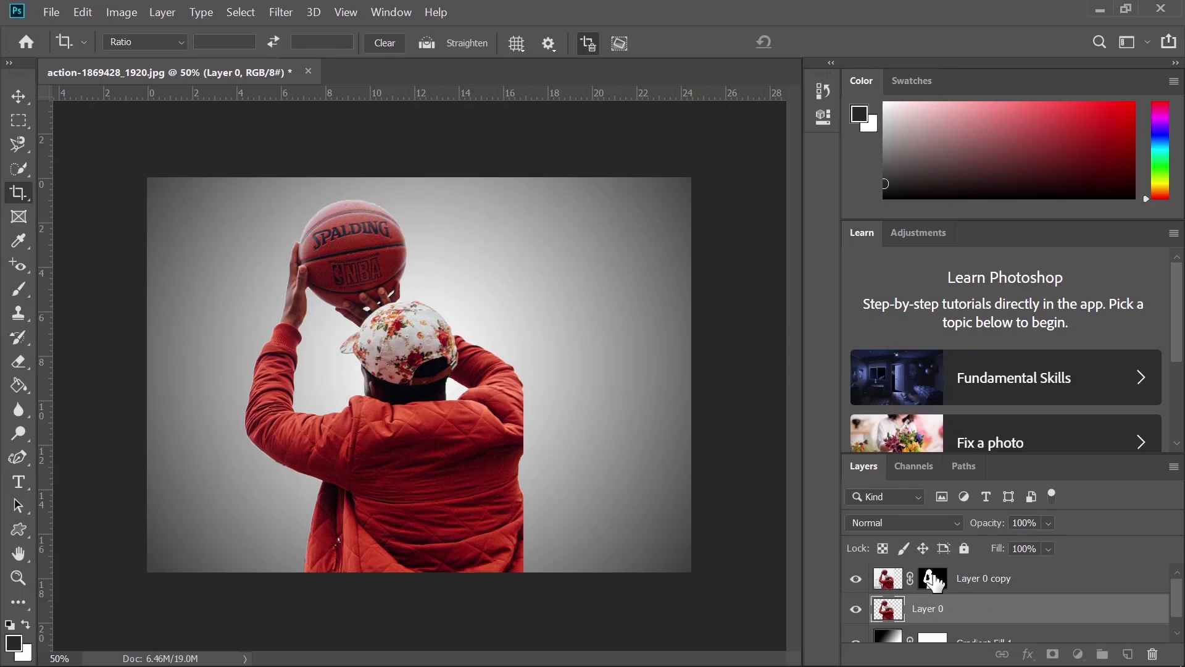
pyautogui.click(932, 579)
pyautogui.rightClick(934, 579)
pyautogui.click(994, 453)
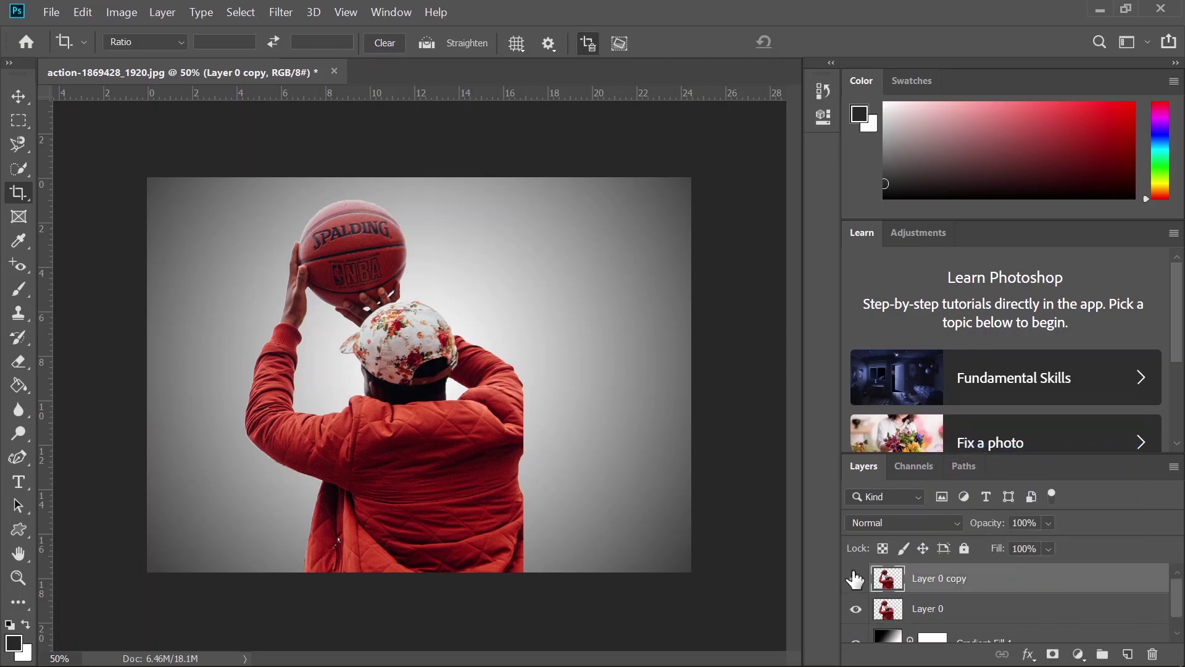
# Open the Liquify filter on Layer 0 copy and warp the ball, cap and raised forearm rightward with long Forward Warp strokes
pyautogui.click(280, 12)
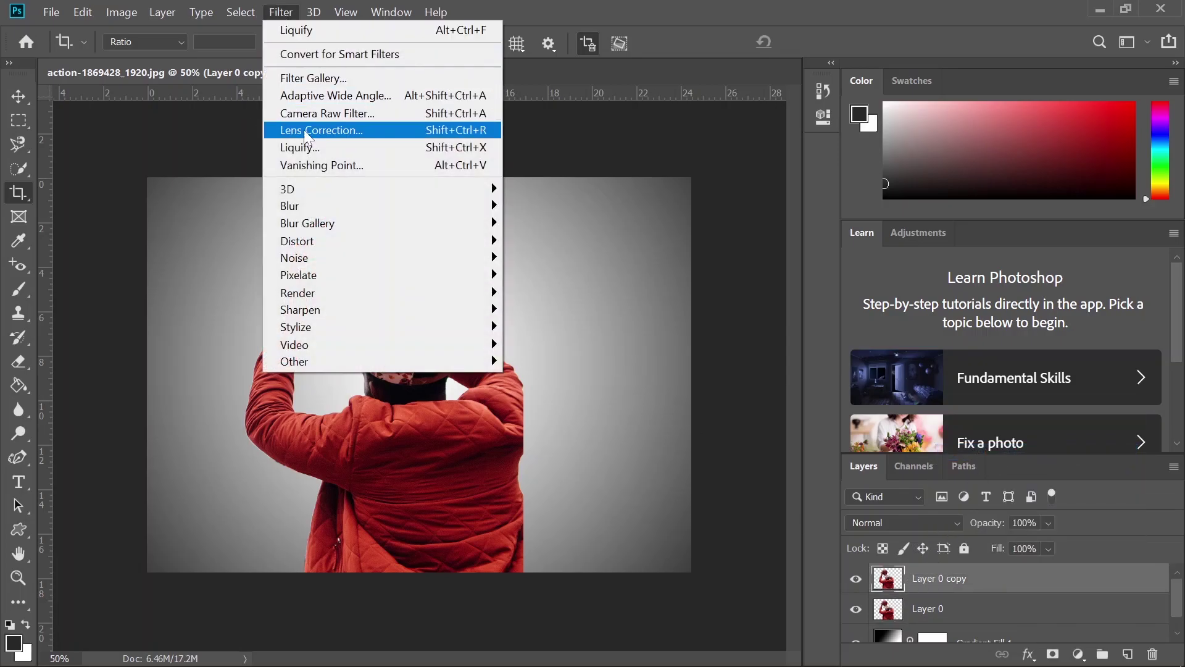
pyautogui.click(305, 148)
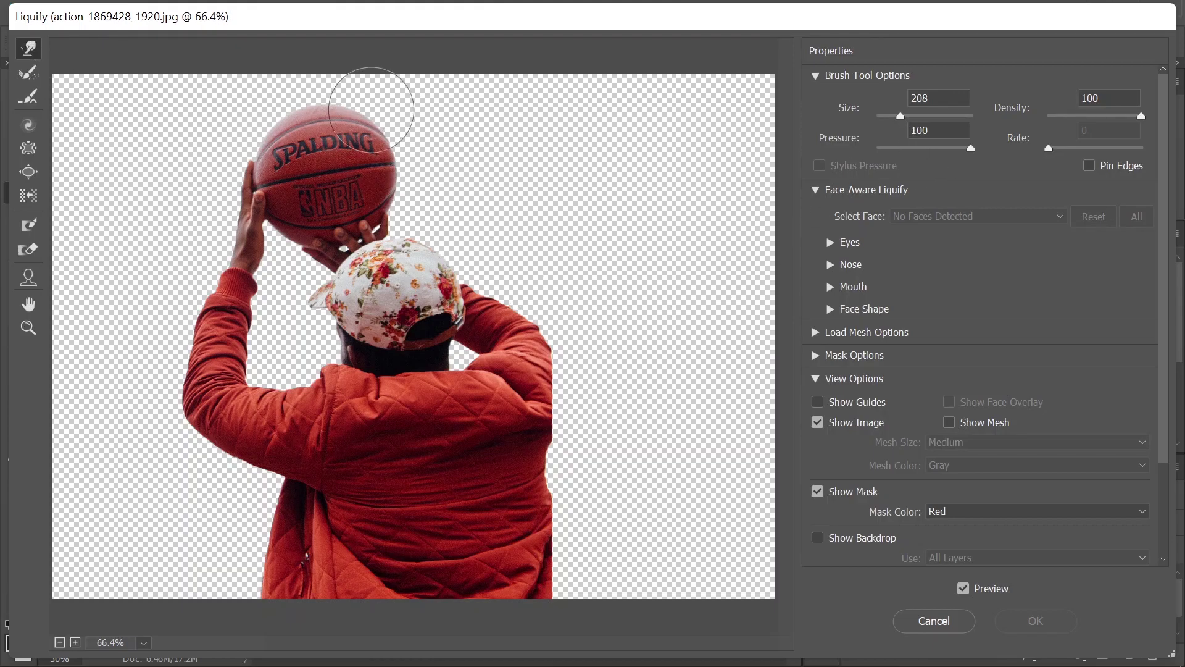
pyautogui.moveTo(355, 93)
pyautogui.mouseDown()
pyautogui.moveTo(455, 69)
pyautogui.moveTo(349, 80)
pyautogui.moveTo(376, 47)
pyautogui.moveTo(429, 149)
pyautogui.moveTo(574, 179)
pyautogui.moveTo(624, 111)
pyautogui.moveTo(476, 80)
pyautogui.moveTo(510, 89)
pyautogui.moveTo(564, 21)
pyautogui.moveTo(661, 106)
pyautogui.moveTo(476, 190)
pyautogui.moveTo(611, 184)
pyautogui.mouseUp()
pyautogui.moveTo(519, 152); pyautogui.dragTo(752, 124)
pyautogui.moveTo(429, 244); pyautogui.dragTo(643, 234)
pyautogui.moveTo(424, 274); pyautogui.dragTo(735, 208)
pyautogui.moveTo(470, 203); pyautogui.dragTo(675, 179)
pyautogui.moveTo(404, 190)
pyautogui.mouseDown()
pyautogui.moveTo(511, 214)
pyautogui.moveTo(733, 186)
pyautogui.mouseUp()
pyautogui.moveTo(457, 217); pyautogui.dragTo(730, 168)
pyautogui.moveTo(590, 215); pyautogui.dragTo(719, 211)
pyautogui.moveTo(534, 282)
pyautogui.mouseDown()
pyautogui.moveTo(650, 268)
pyautogui.moveTo(750, 228)
pyautogui.mouseUp()
pyautogui.moveTo(514, 319); pyautogui.dragTo(734, 284)
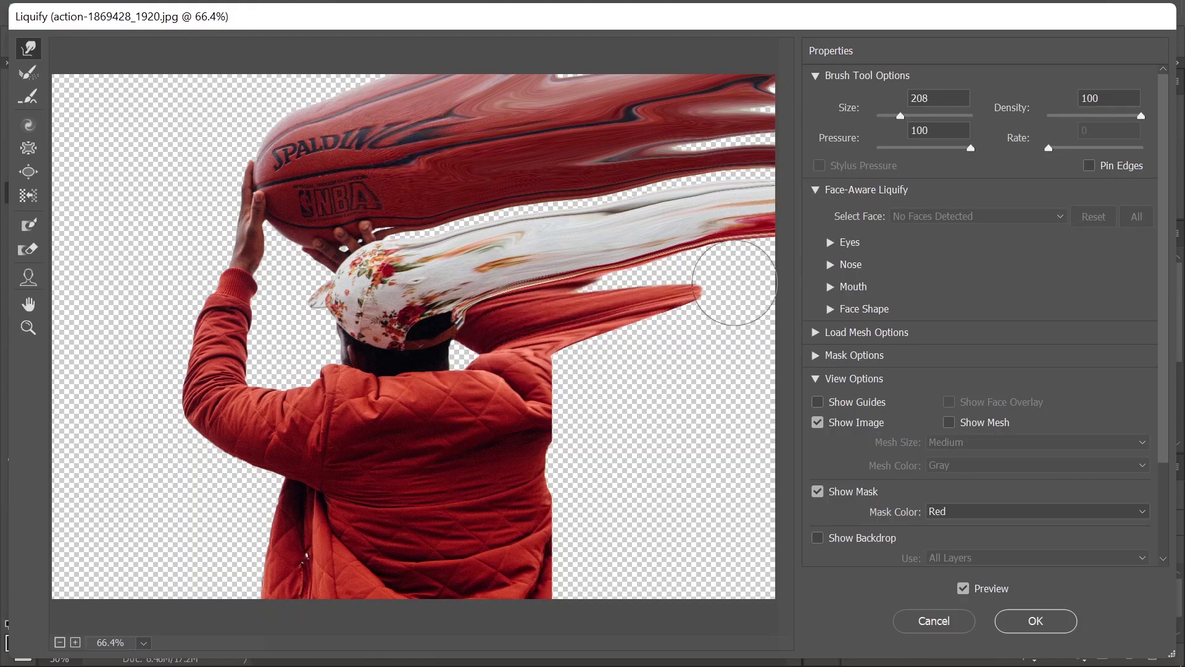
# Warp the right arm, shoulder and jacket from top to hem out to the right edge of the image
pyautogui.moveTo(610, 287); pyautogui.dragTo(760, 253)
pyautogui.moveTo(648, 296); pyautogui.dragTo(768, 264)
pyautogui.moveTo(501, 382); pyautogui.dragTo(737, 380)
pyautogui.moveTo(580, 371); pyautogui.dragTo(787, 336)
pyautogui.moveTo(674, 324); pyautogui.dragTo(780, 299)
pyautogui.moveTo(549, 426); pyautogui.dragTo(750, 403)
pyautogui.moveTo(585, 450); pyautogui.dragTo(743, 424)
pyautogui.moveTo(529, 466)
pyautogui.mouseDown()
pyautogui.moveTo(704, 465)
pyautogui.moveTo(728, 485)
pyautogui.mouseUp()
pyautogui.moveTo(509, 532); pyautogui.dragTo(667, 561)
pyautogui.moveTo(463, 569)
pyautogui.mouseDown()
pyautogui.moveTo(670, 603)
pyautogui.moveTo(766, 593)
pyautogui.mouseUp()
pyautogui.moveTo(450, 476); pyautogui.dragTo(765, 469)
pyautogui.moveTo(651, 517); pyautogui.dragTo(772, 518)
# Smear the basketball's lettering and body further toward the image's right edge, closing the gaps in the stretched ball
pyautogui.moveTo(359, 185); pyautogui.dragTo(710, 139)
pyautogui.moveTo(403, 123); pyautogui.dragTo(618, 66)
pyautogui.moveTo(479, 125); pyautogui.dragTo(690, 122)
pyautogui.moveTo(488, 166); pyautogui.dragTo(828, 141)
pyautogui.moveTo(719, 106); pyautogui.dragTo(818, 100)
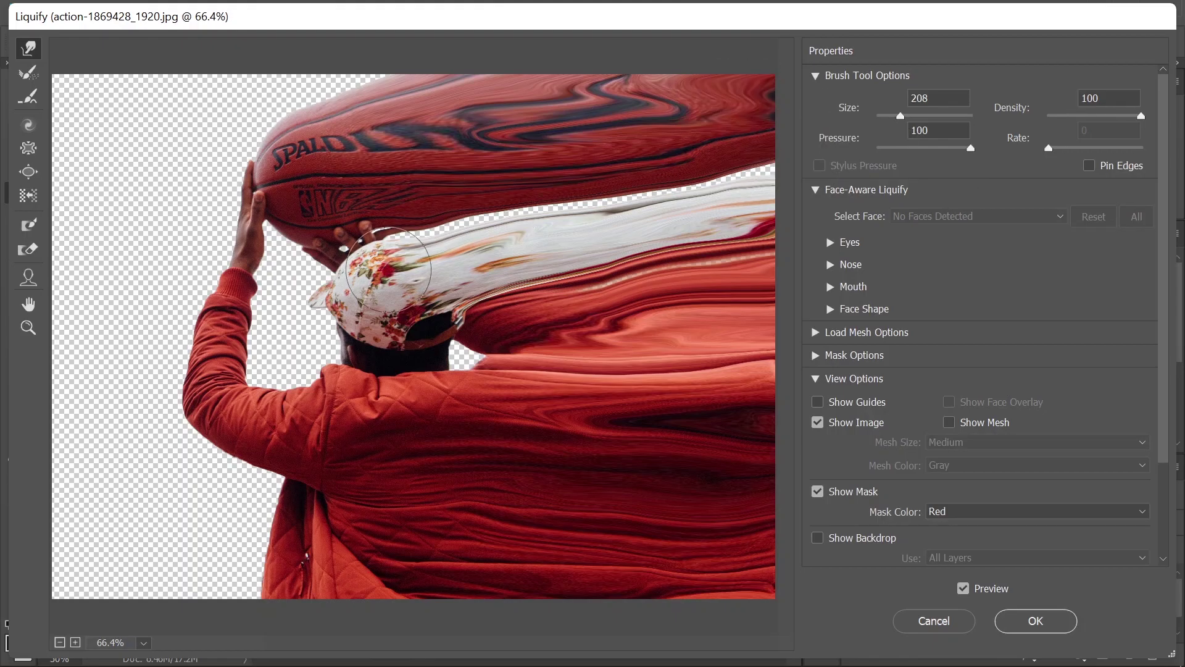
# Stretch the cap, neck and shoulder edge to the right side of the image and apply the Liquify filter
pyautogui.moveTo(391, 263); pyautogui.dragTo(661, 183)
pyautogui.moveTo(606, 226)
pyautogui.mouseDown()
pyautogui.moveTo(685, 184)
pyautogui.moveTo(765, 173)
pyautogui.mouseUp()
pyautogui.moveTo(451, 338)
pyautogui.mouseDown()
pyautogui.moveTo(548, 364)
pyautogui.moveTo(611, 343)
pyautogui.mouseUp()
pyautogui.moveTo(556, 339); pyautogui.dragTo(821, 329)
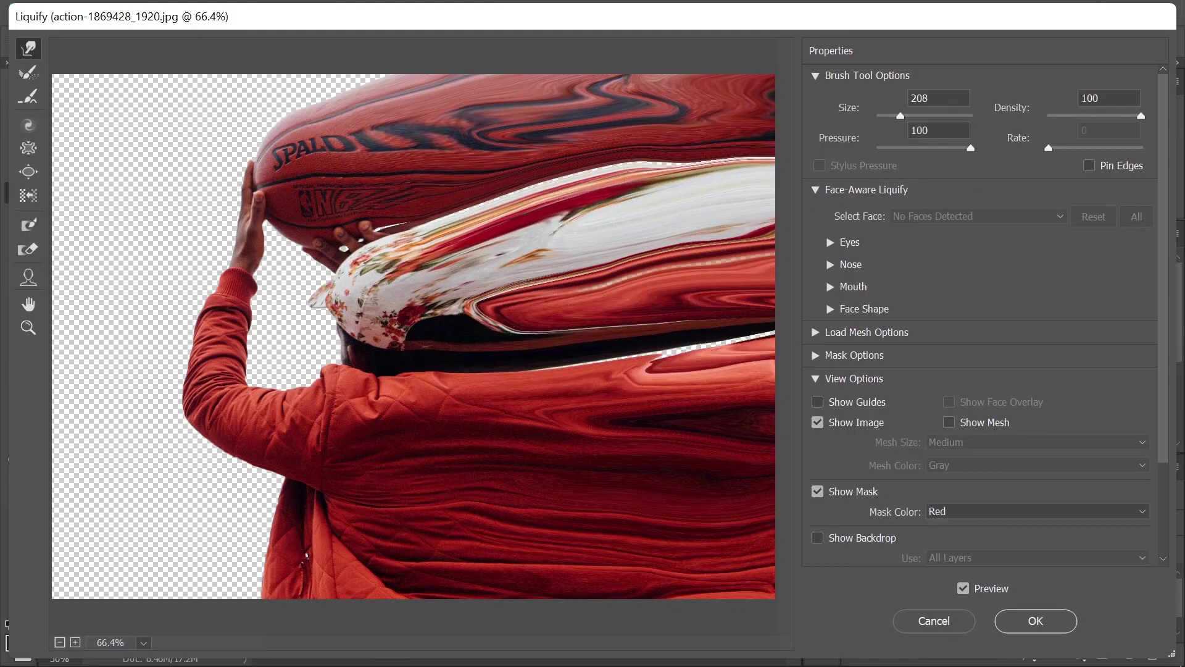
pyautogui.moveTo(636, 369); pyautogui.dragTo(773, 332)
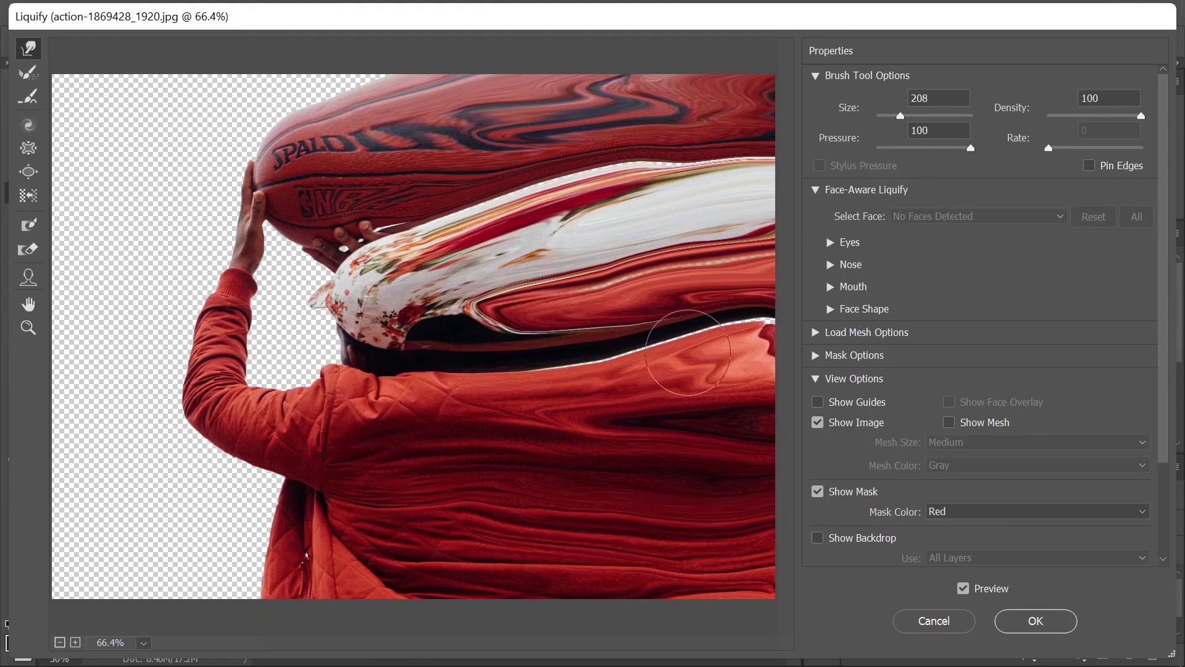
pyautogui.click(1043, 620)
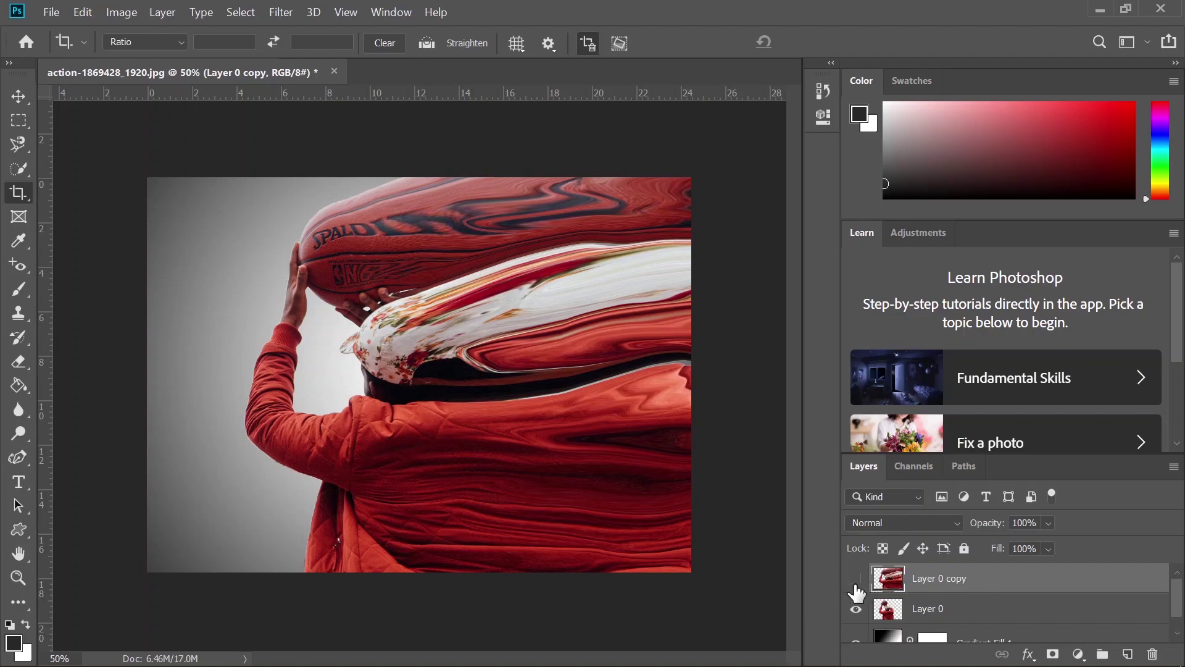
# Add a white layer mask to Layer 0 while Layer 0 copy is hidden
pyautogui.click(934, 612)
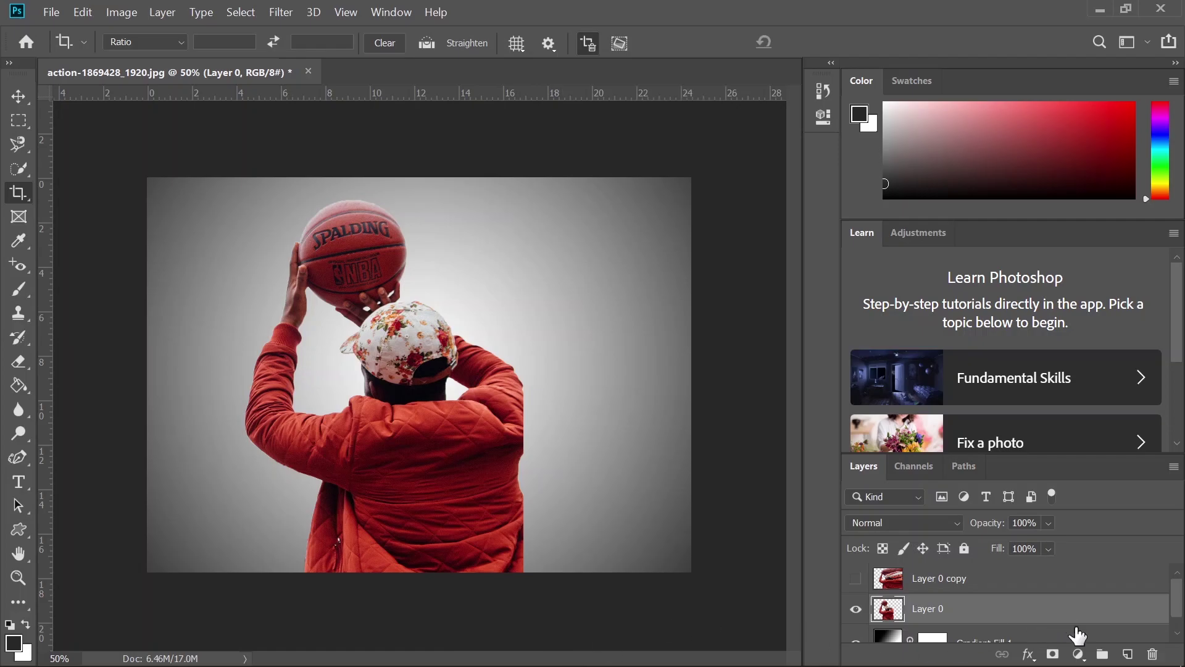
pyautogui.click(1052, 656)
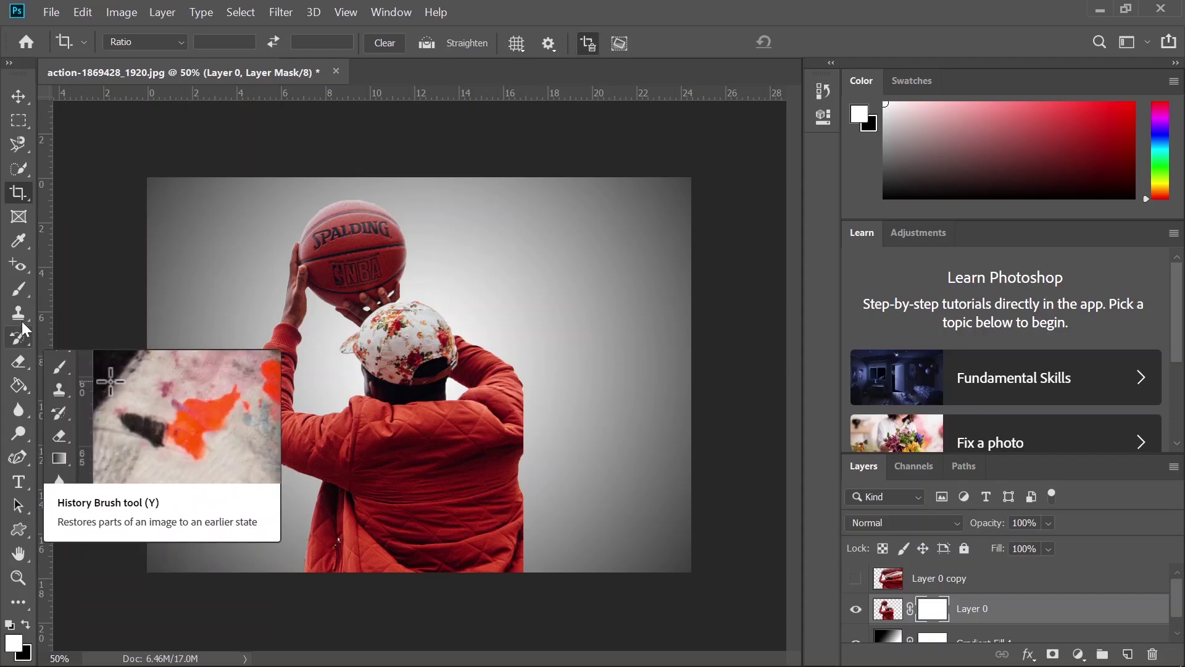
# Choose the Brush tool with the 003_Explosion preset from the Explosion_Brushes set
pyautogui.click(17, 299)
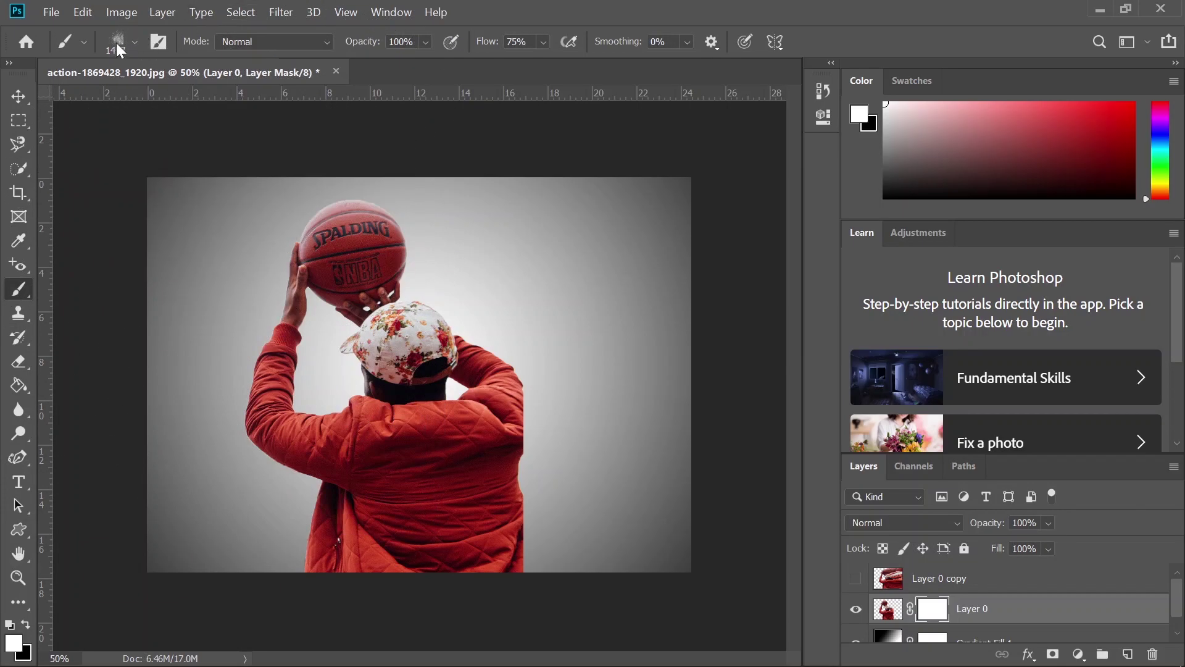
pyautogui.click(133, 40)
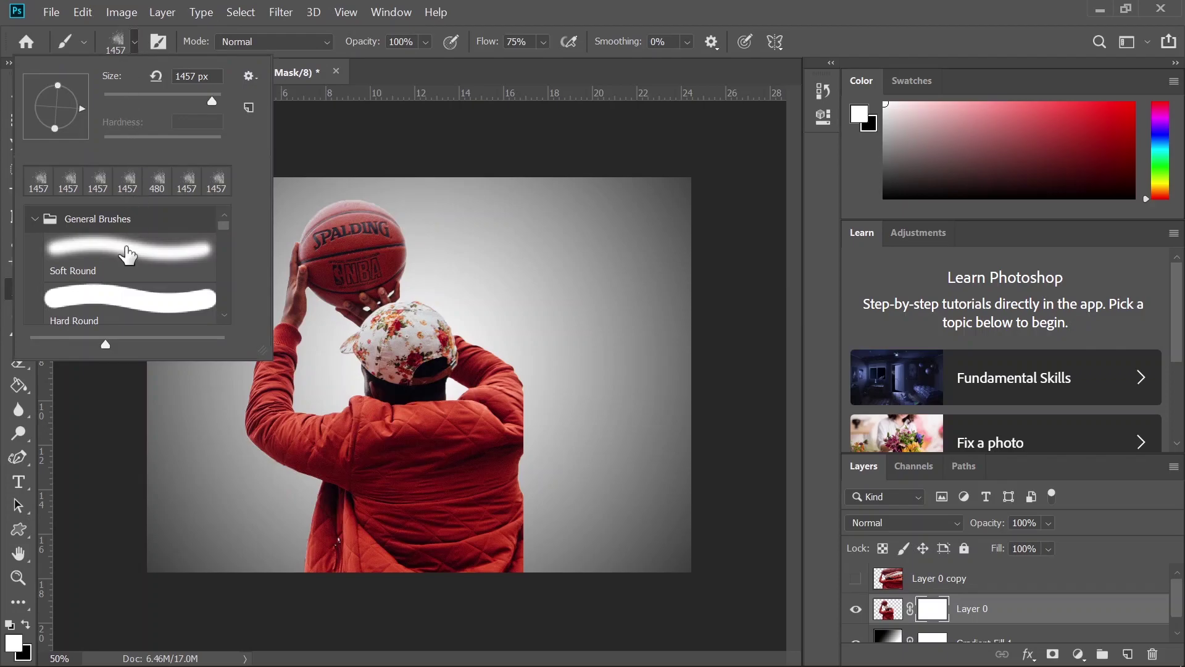
pyautogui.scroll(-5, 115, 286)
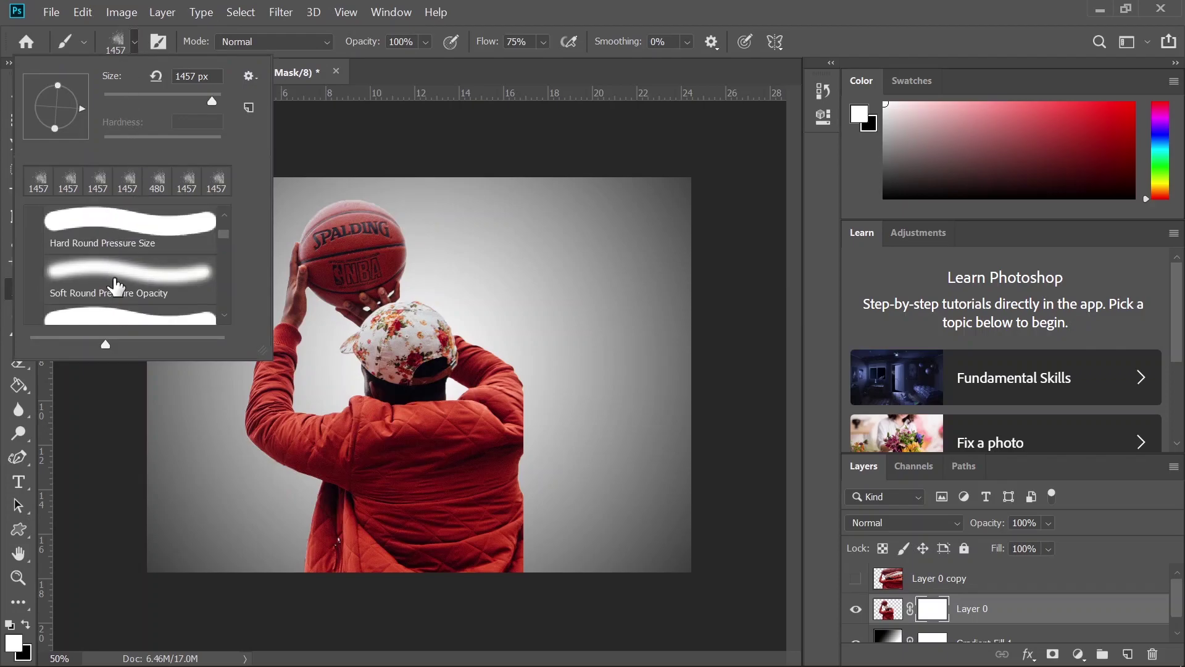
pyautogui.scroll(-8, 115, 287)
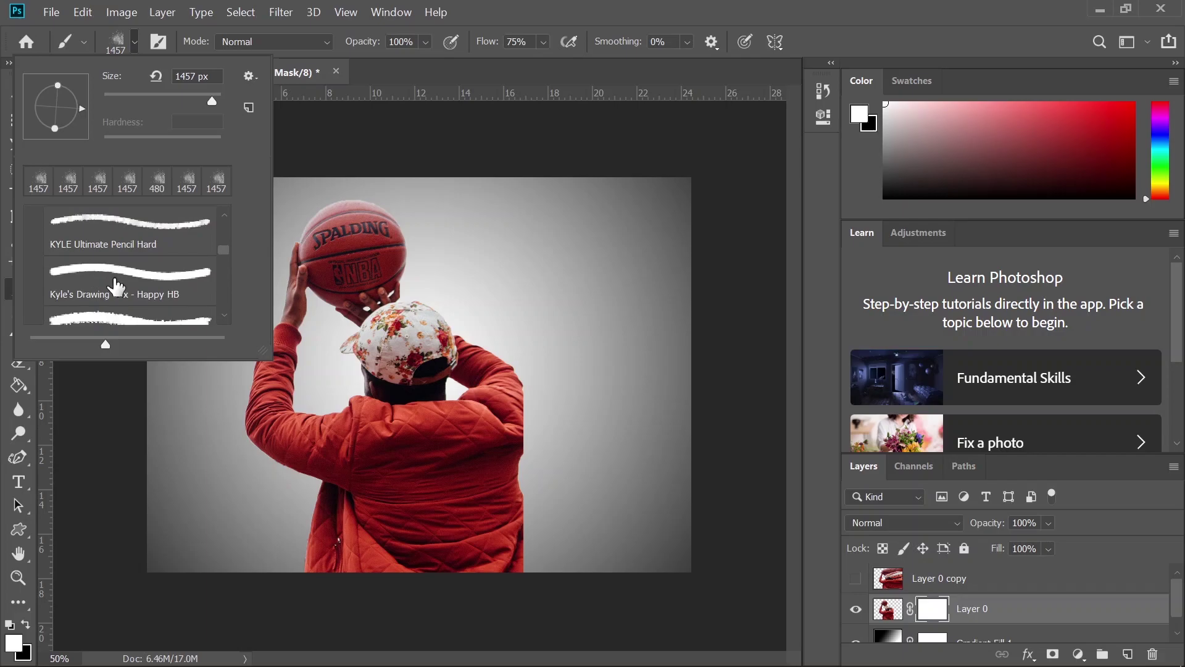
pyautogui.scroll(-6, 115, 286)
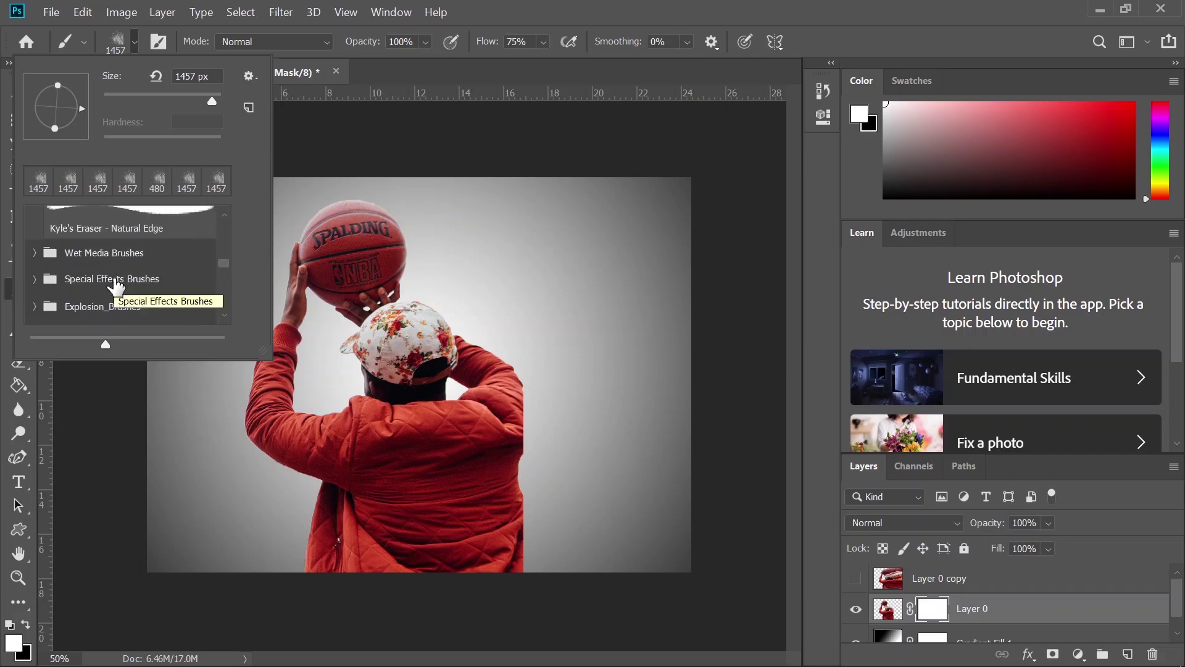
pyautogui.click(50, 302)
pyautogui.scroll(-4, 104, 321)
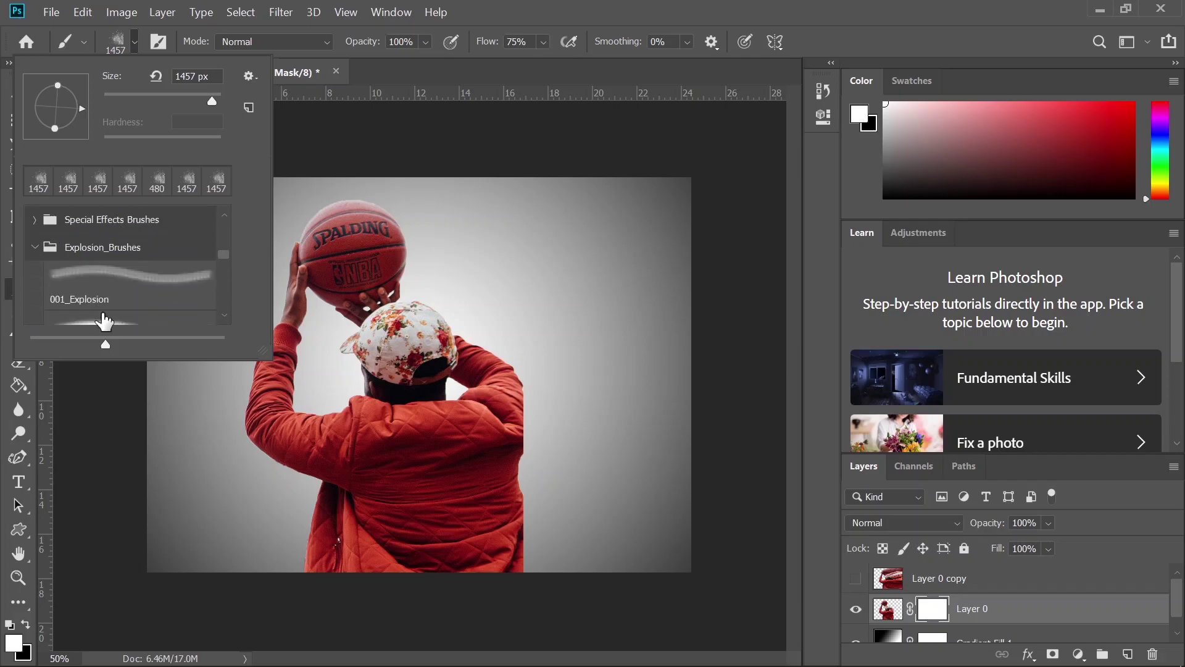
pyautogui.click(115, 296)
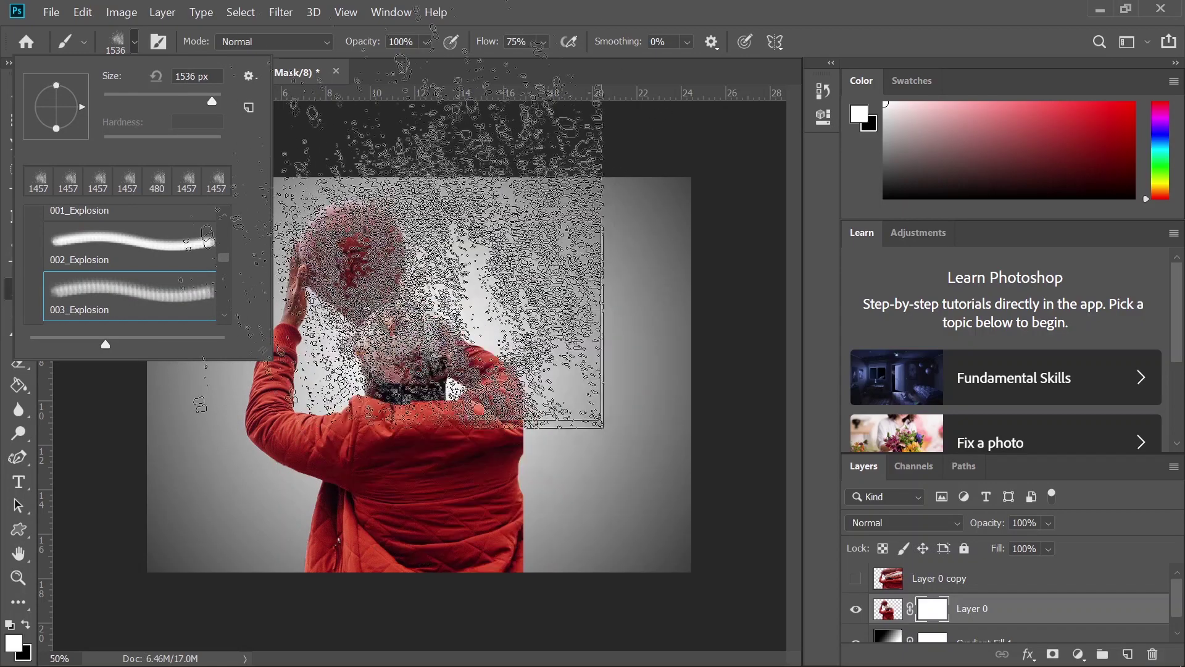
pyautogui.click(135, 41)
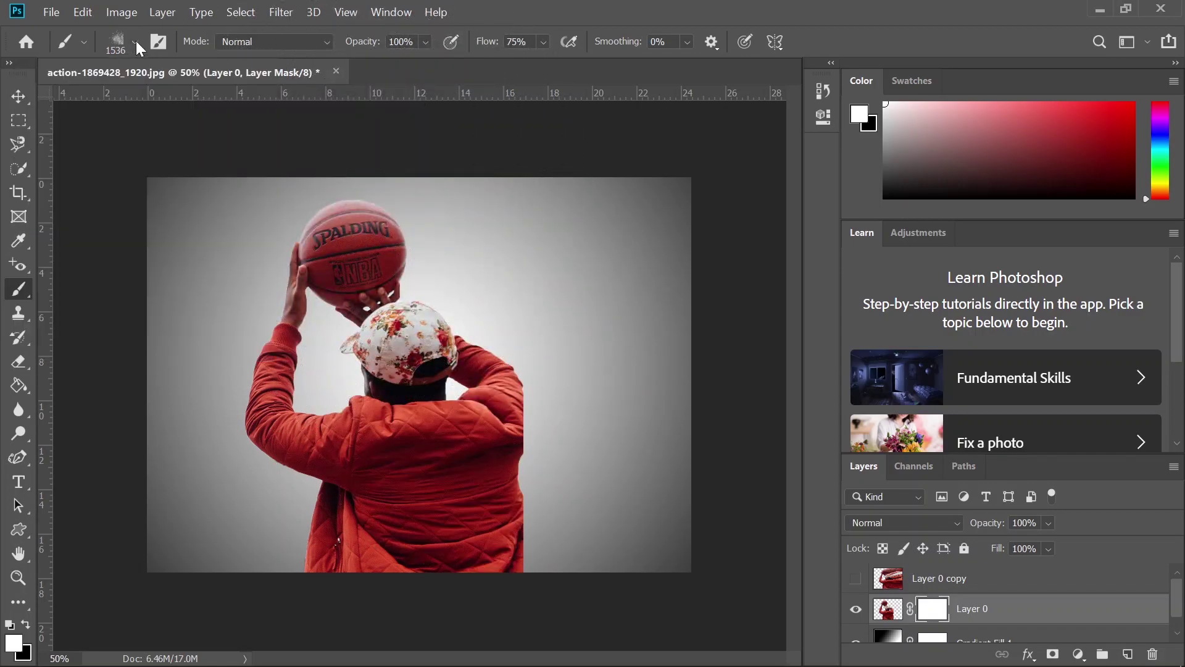
# Set the brush to 511 px and paint black on Layer 0's mask to disperse the right side of the ball, cap and jacket
pyautogui.rightClick(457, 313)
pyautogui.moveTo(654, 354); pyautogui.dragTo(636, 352)
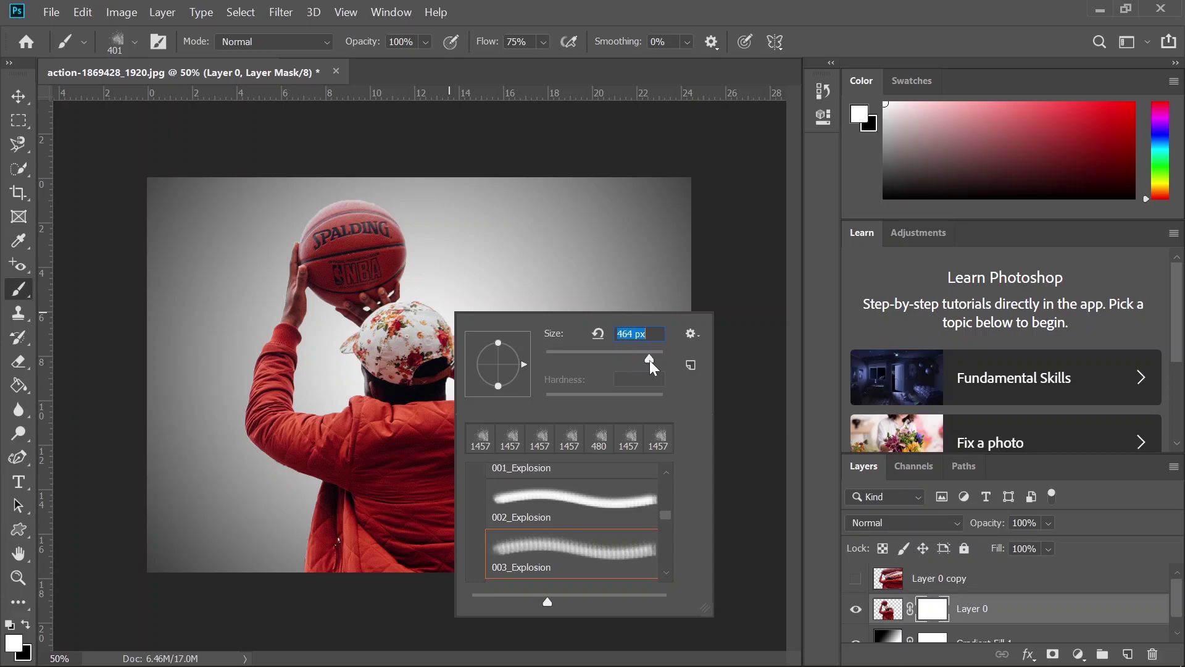
pyautogui.moveTo(650, 360); pyautogui.dragTo(652, 362)
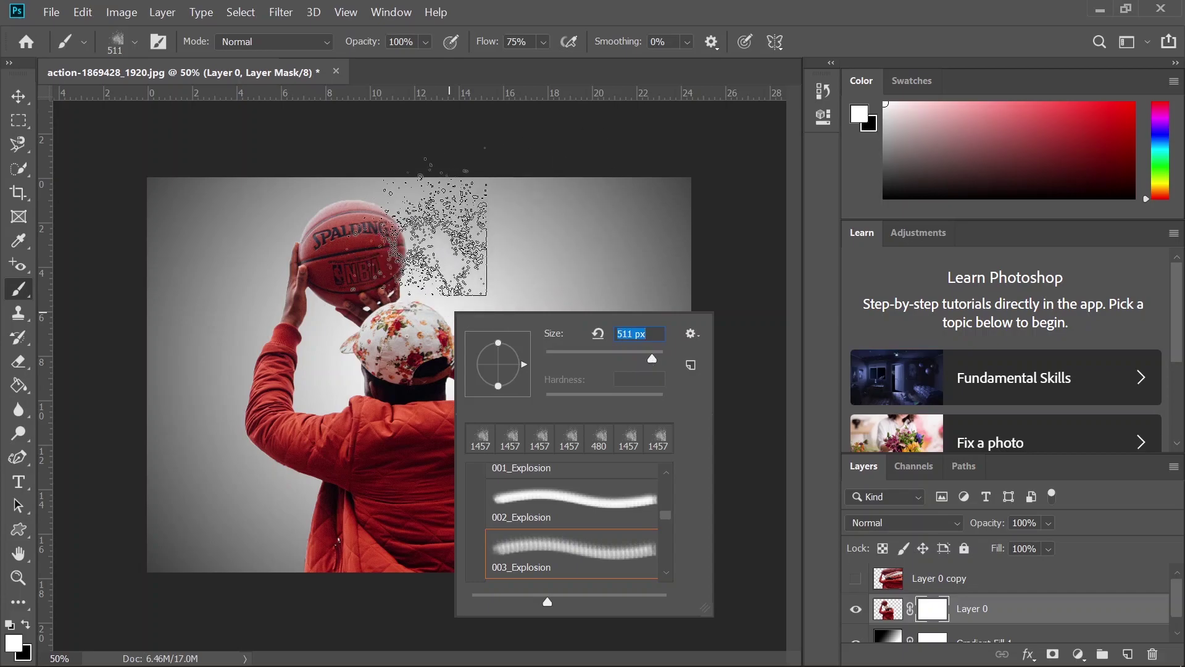
pyautogui.press('Return')
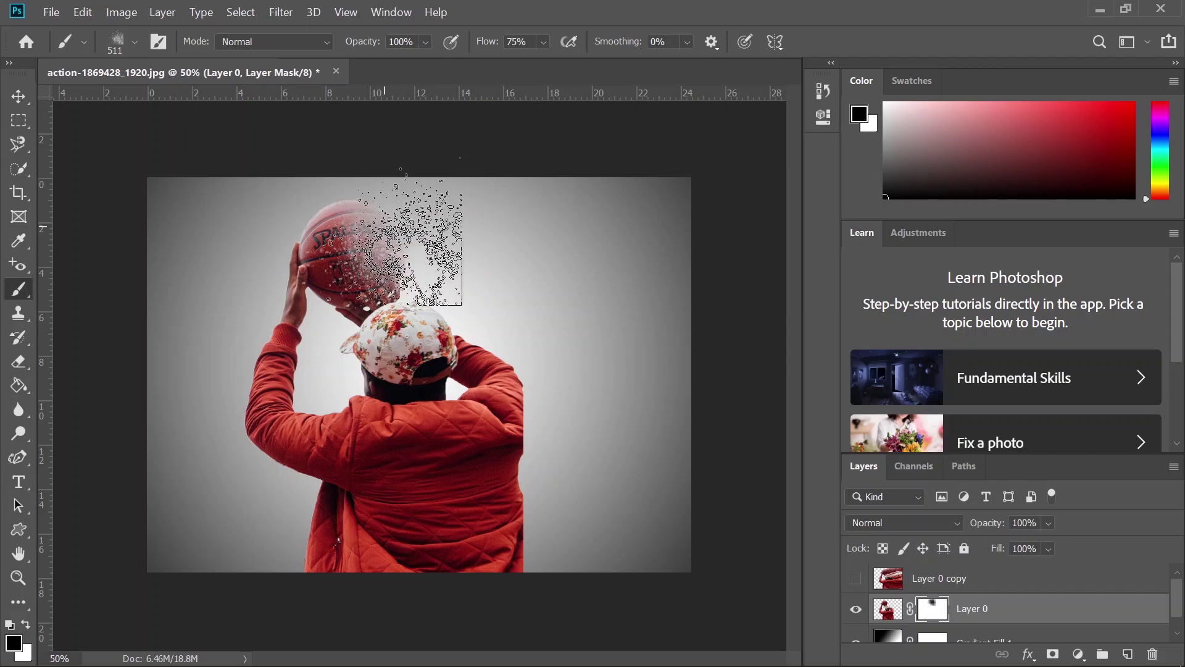
pyautogui.moveTo(407, 270)
pyautogui.mouseDown()
pyautogui.moveTo(475, 352)
pyautogui.moveTo(469, 393)
pyautogui.moveTo(483, 358)
pyautogui.moveTo(508, 353)
pyautogui.moveTo(467, 319)
pyautogui.moveTo(482, 354)
pyautogui.moveTo(471, 457)
pyautogui.moveTo(504, 431)
pyautogui.mouseUp()
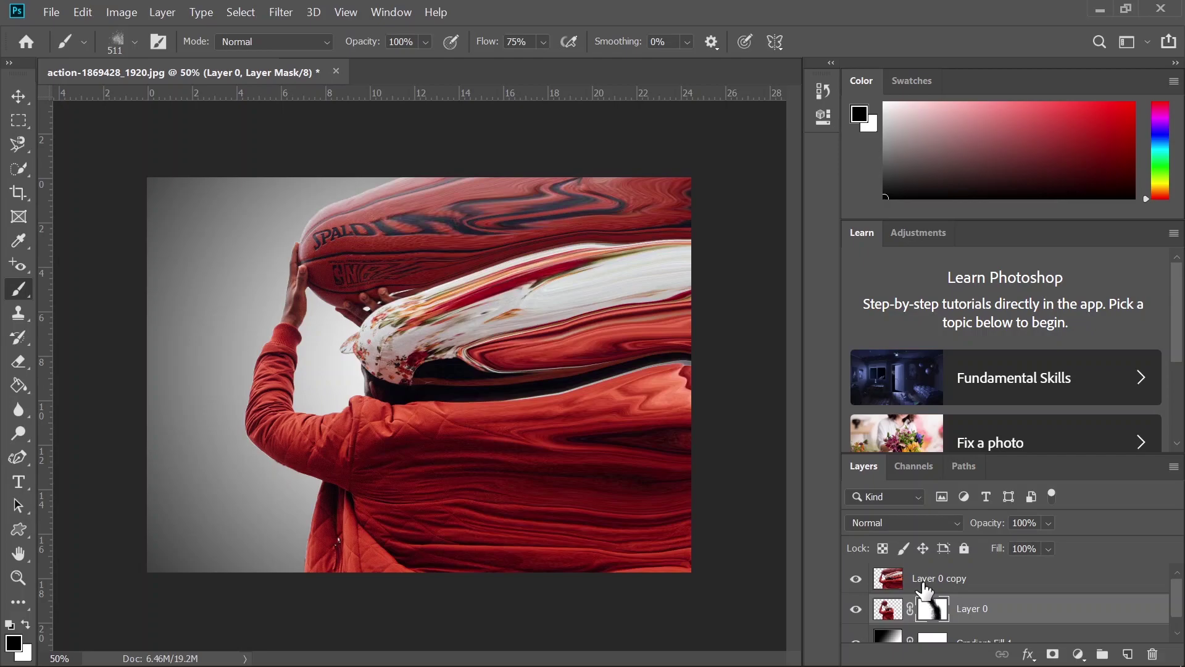
# Add a layer mask to the visible Layer 0 copy and invert the mask to black
pyautogui.click(924, 587)
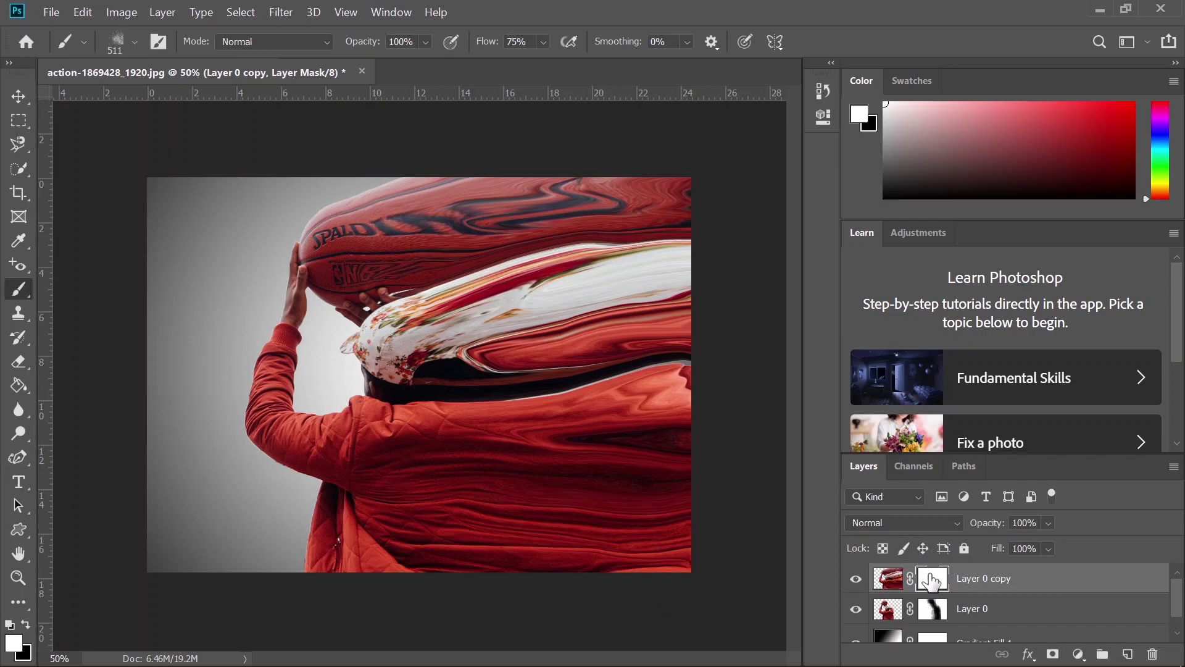
pyautogui.hotkey('ctrl', 'i')
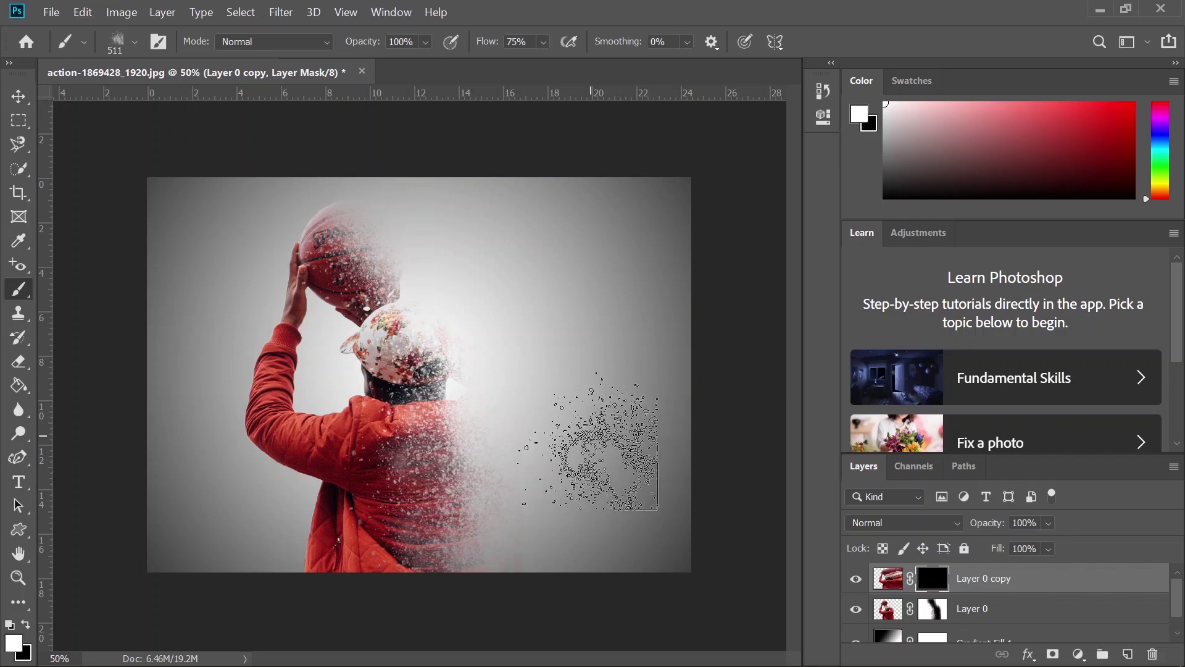
# Flip the explosion brush, size it to 1457 px, and stamp white on Layer 0 copy's mask to scatter fragments from the ball and cap
pyautogui.rightClick(445, 363)
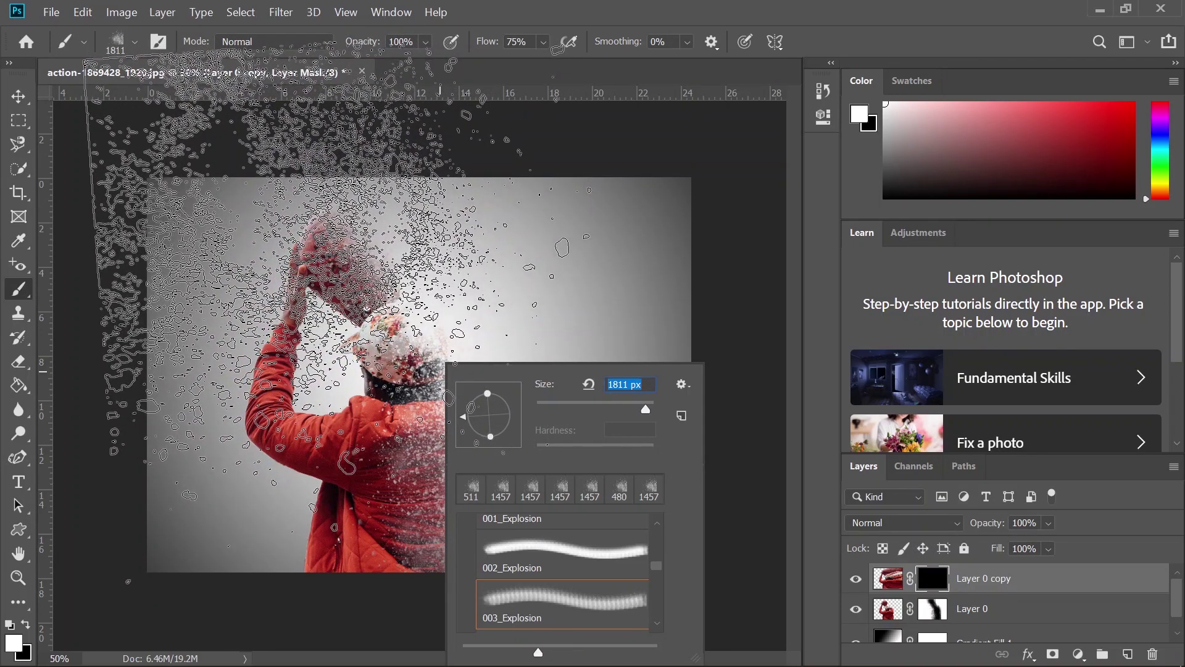
pyautogui.click(359, 306)
pyautogui.rightClick(400, 384)
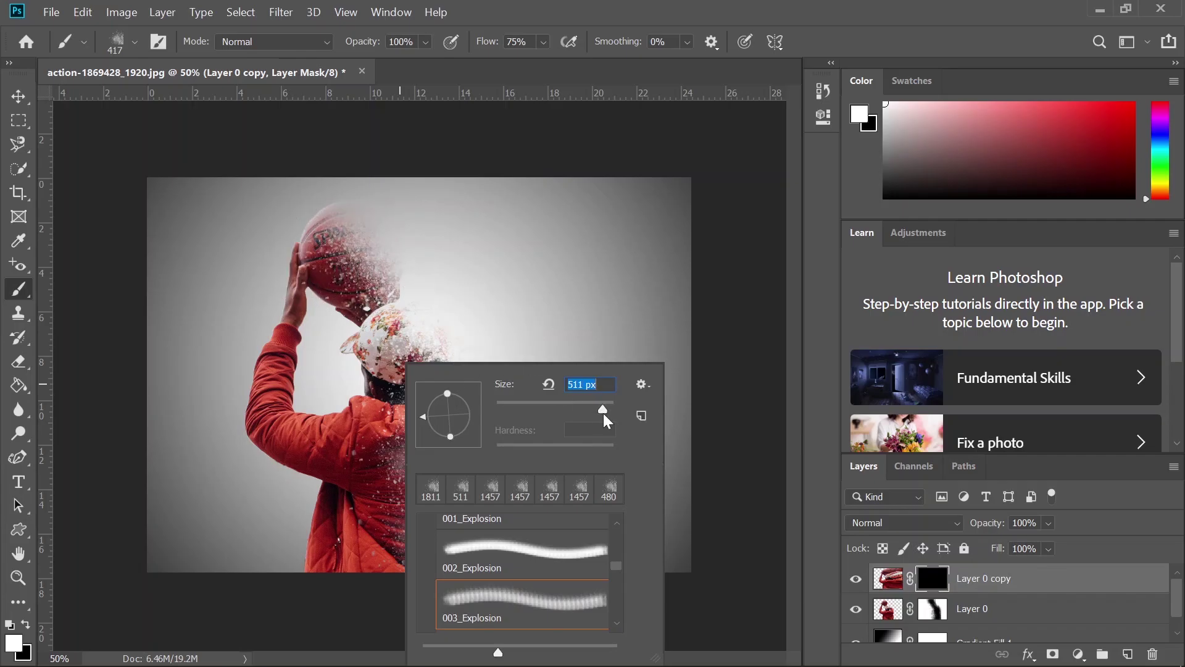
pyautogui.click(345, 201)
pyautogui.click(347, 188)
pyautogui.click(374, 171)
pyautogui.click(396, 179)
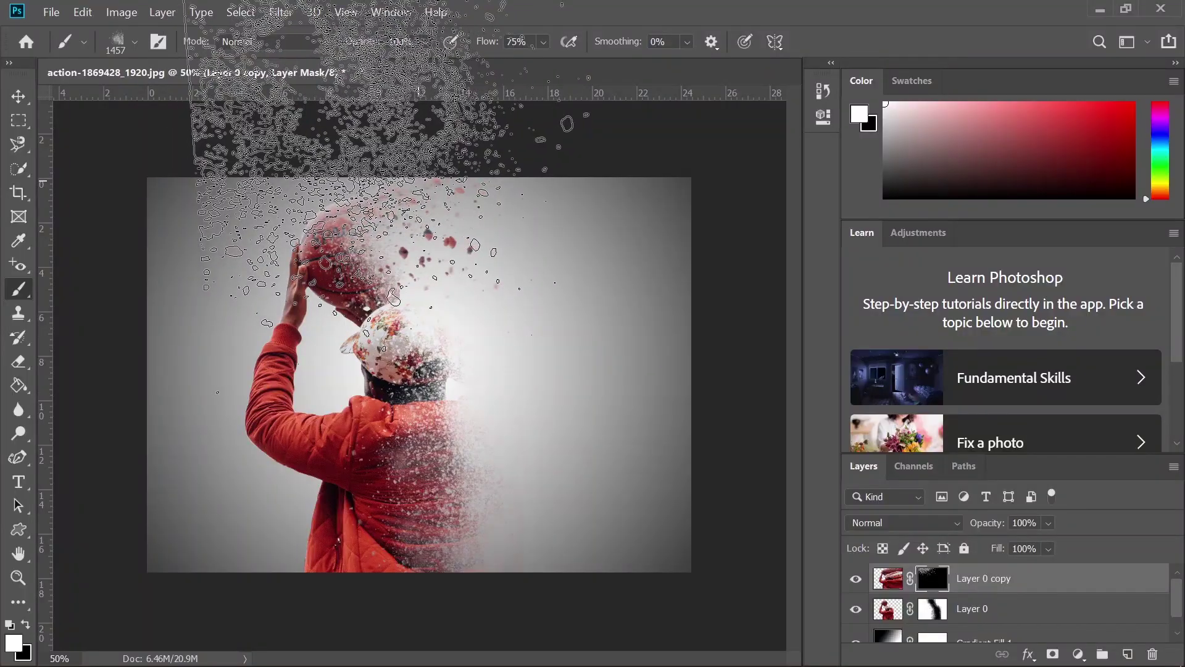
pyautogui.click(417, 180)
pyautogui.click(278, 278)
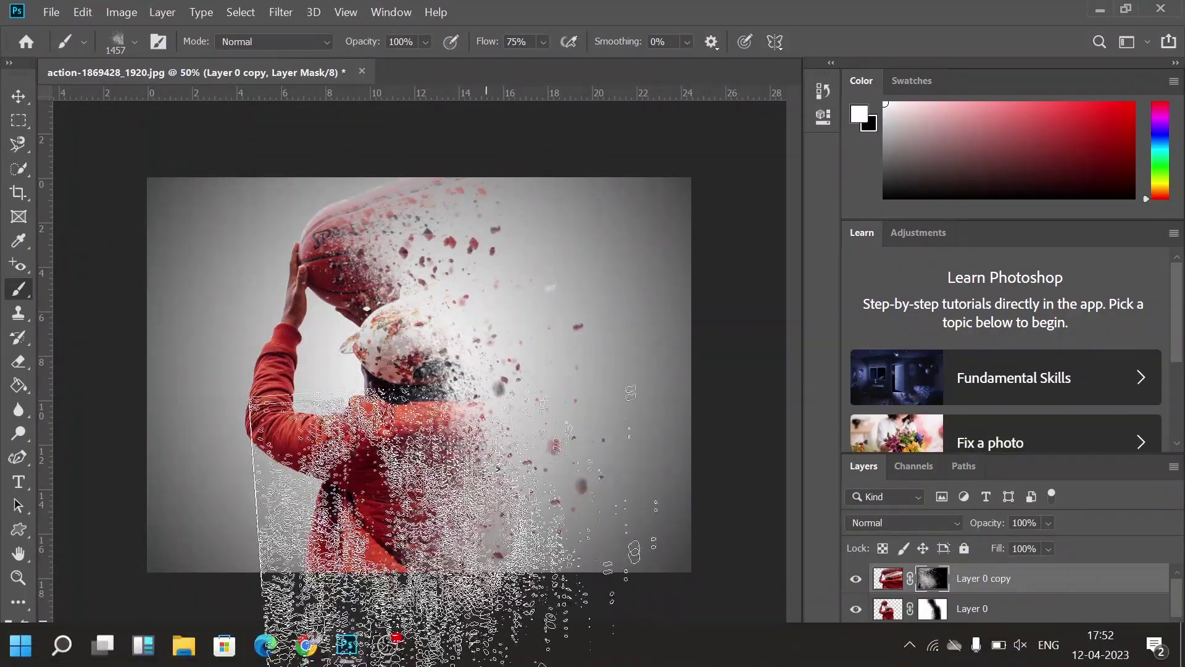
# Rotate the explosion brush and stamp jacket fragments toward the lower right of Layer 0 copy's mask, undoing unwanted stamps near the right edge
pyautogui.rightClick(438, 457)
pyautogui.click(724, 376)
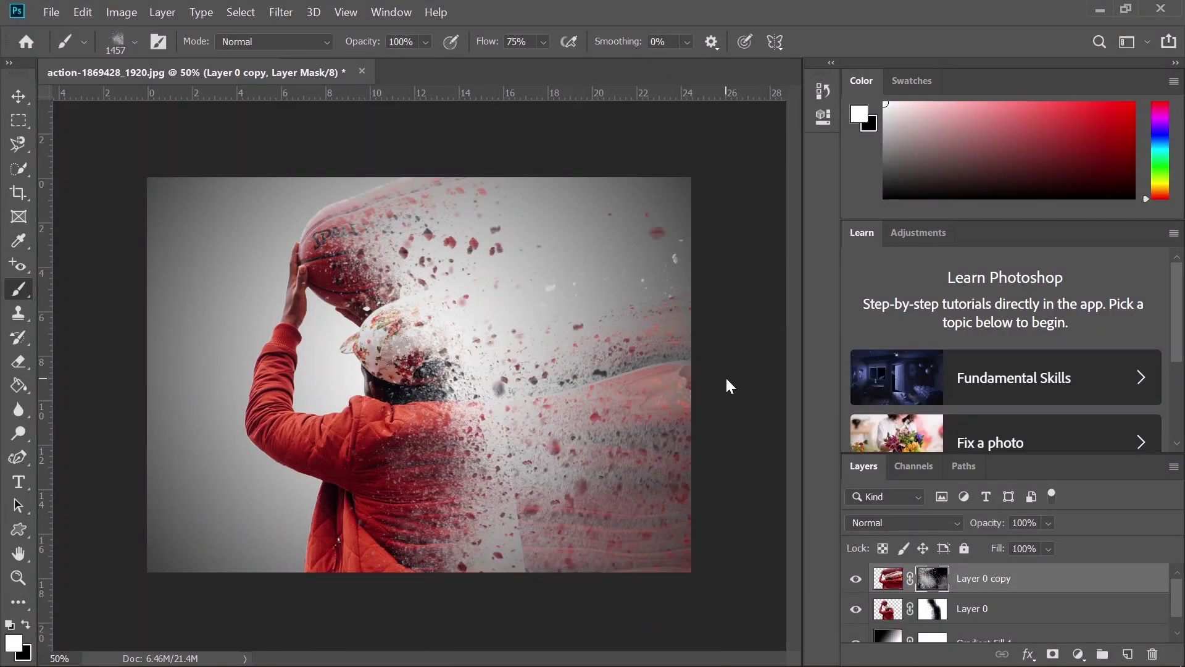
pyautogui.hotkey('ctrl', 'z')
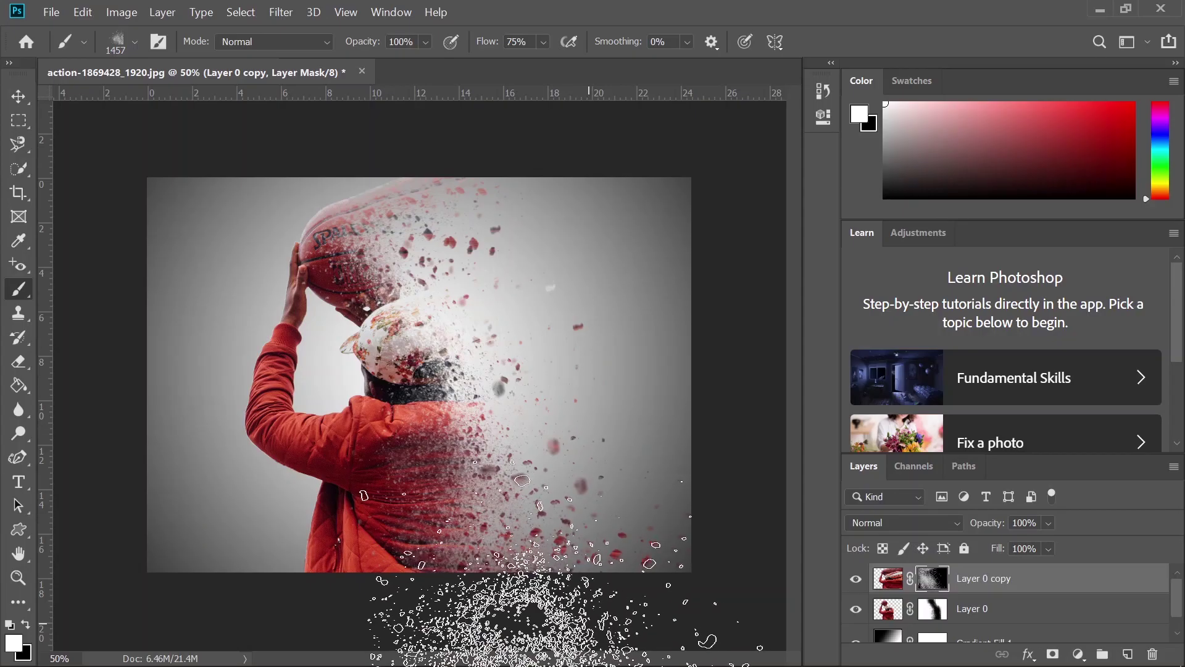
pyautogui.rightClick(688, 387)
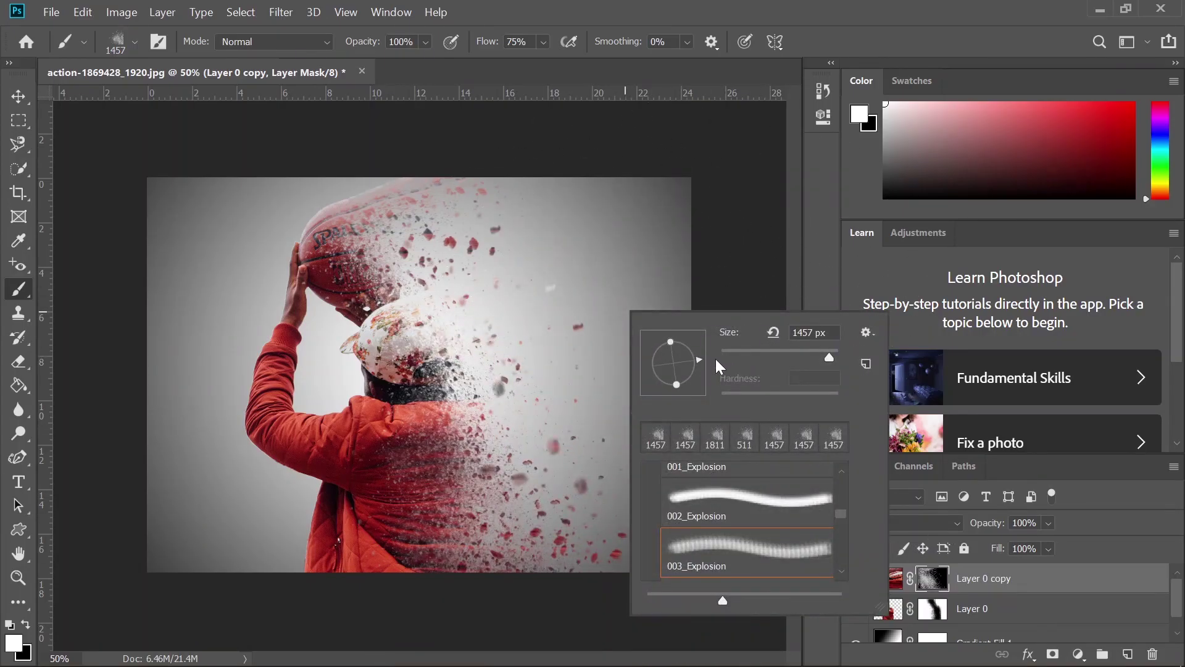
pyautogui.click(678, 270)
pyautogui.hotkey('ctrl', 'z')
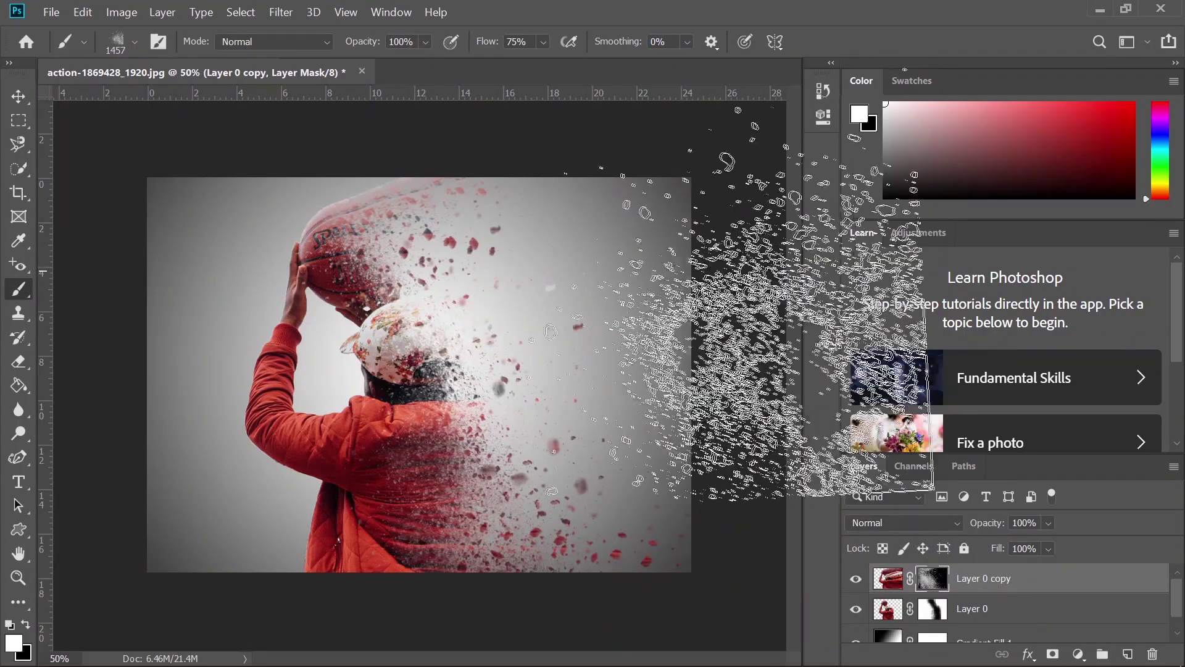
pyautogui.click(684, 484)
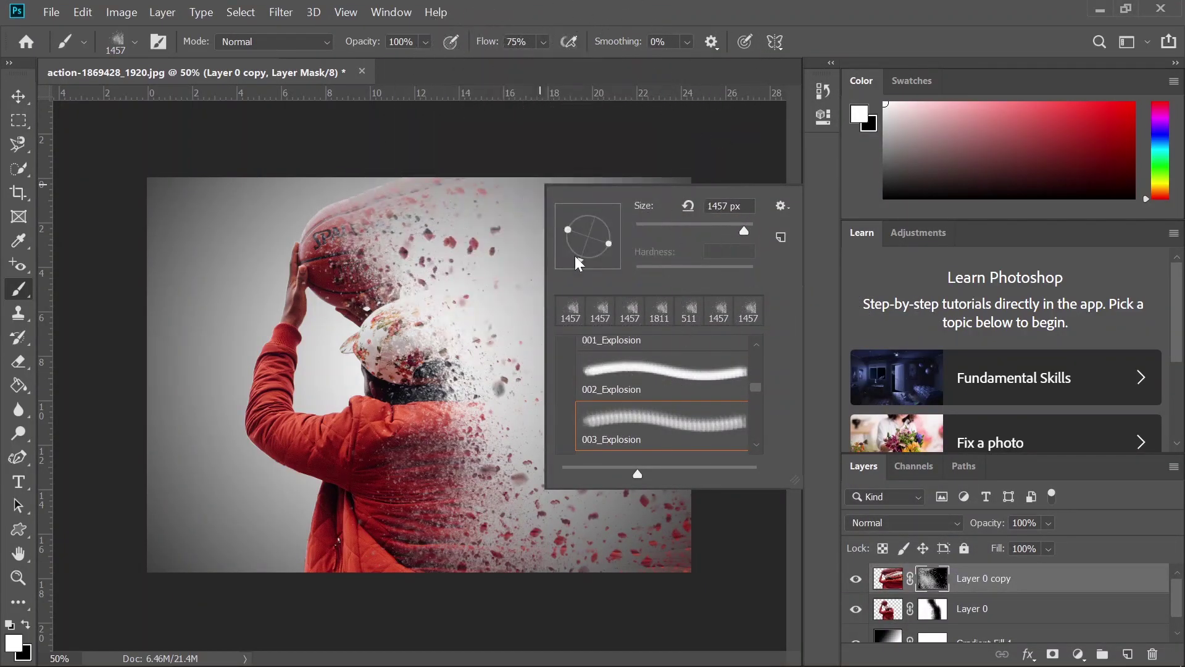
# Stamp fragments across the image's upper right, then enlarge the brush to 2874 px and add larger fragments along the right side
pyautogui.click(582, 106)
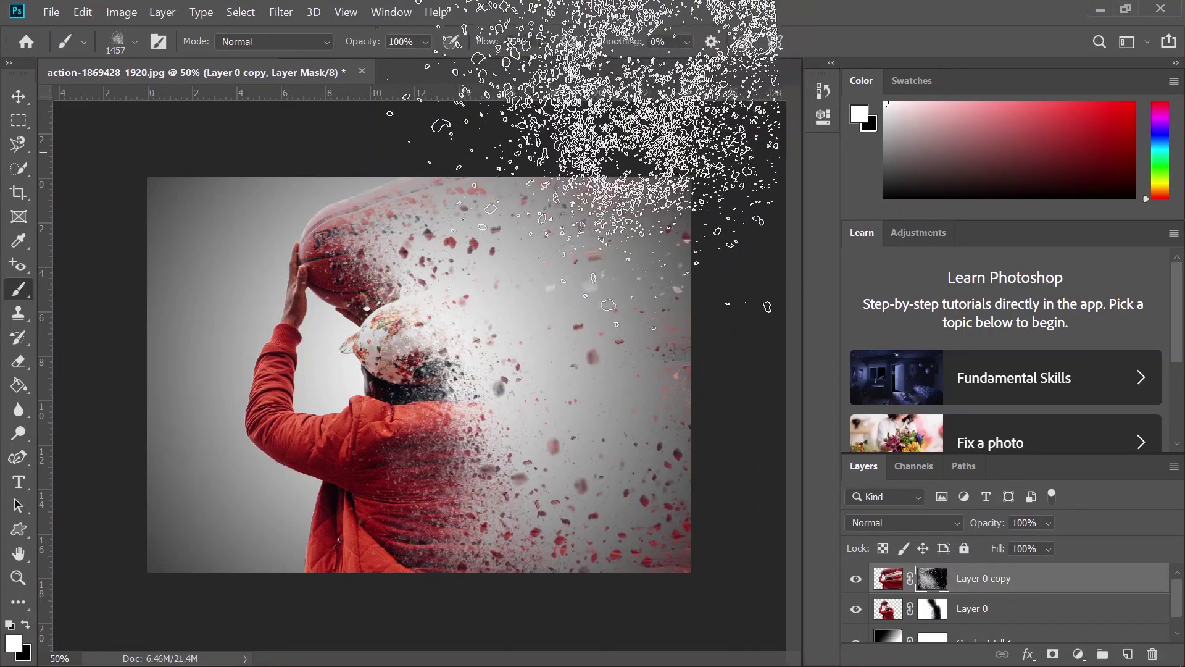
pyautogui.rightClick(559, 242)
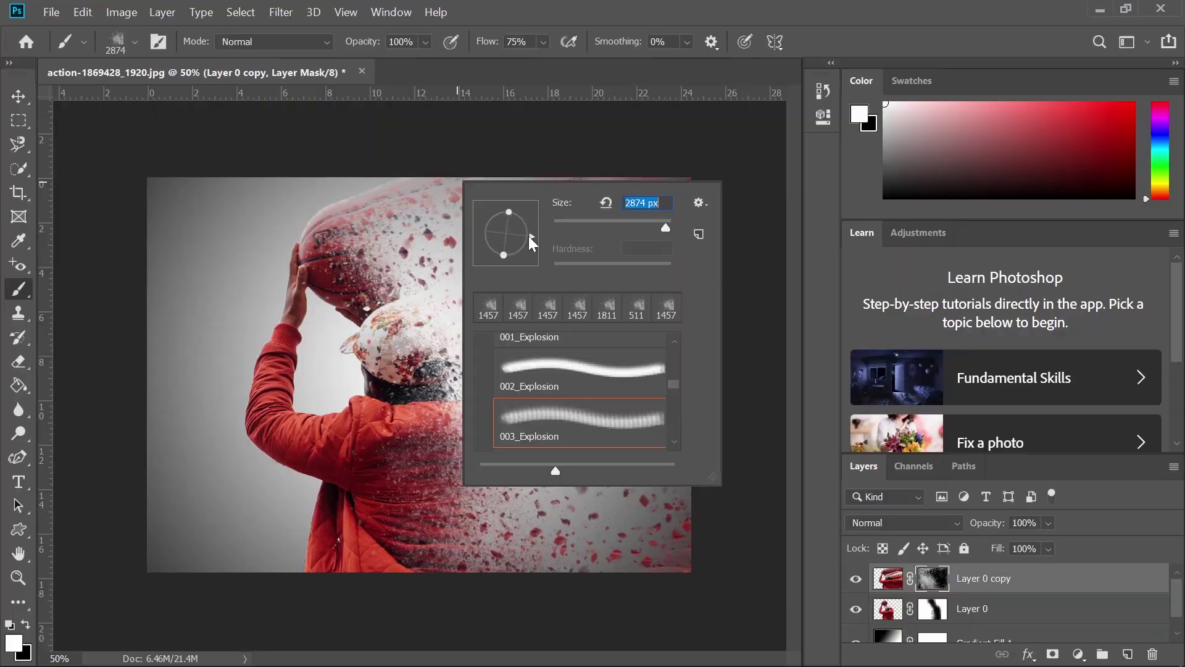
pyautogui.click(829, 328)
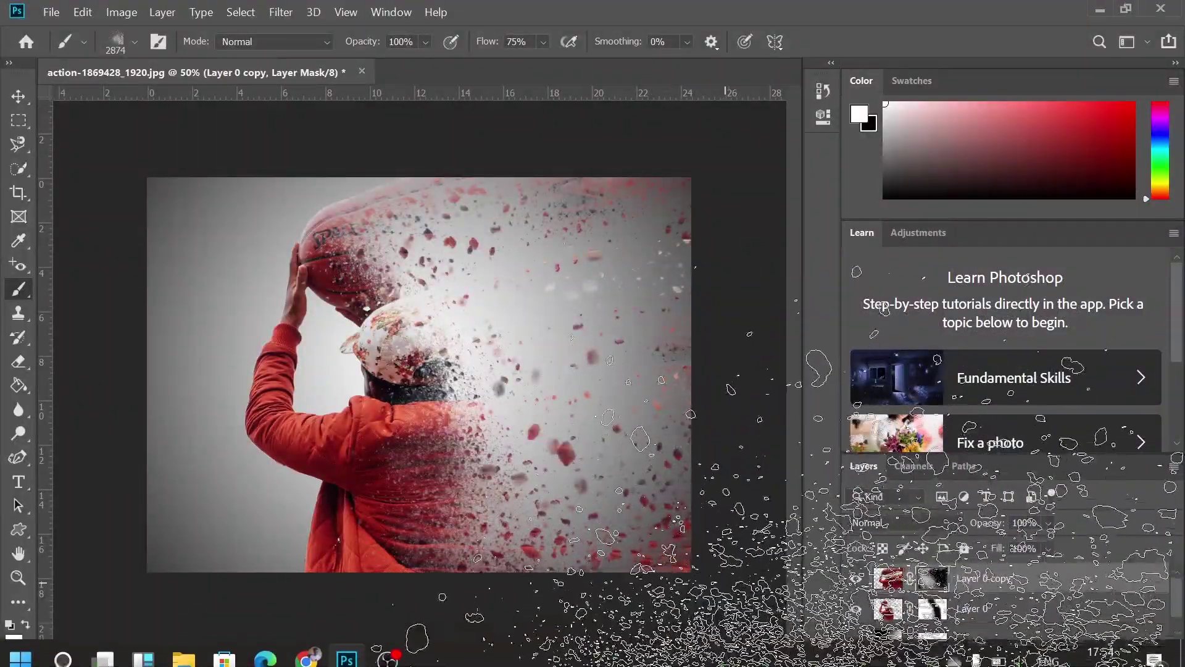
# Rotate the 2874 px explosion brush and stamp white on Layer 0 copy's mask from the image's left side to scatter fragments around ball and cap
pyautogui.rightClick(440, 266)
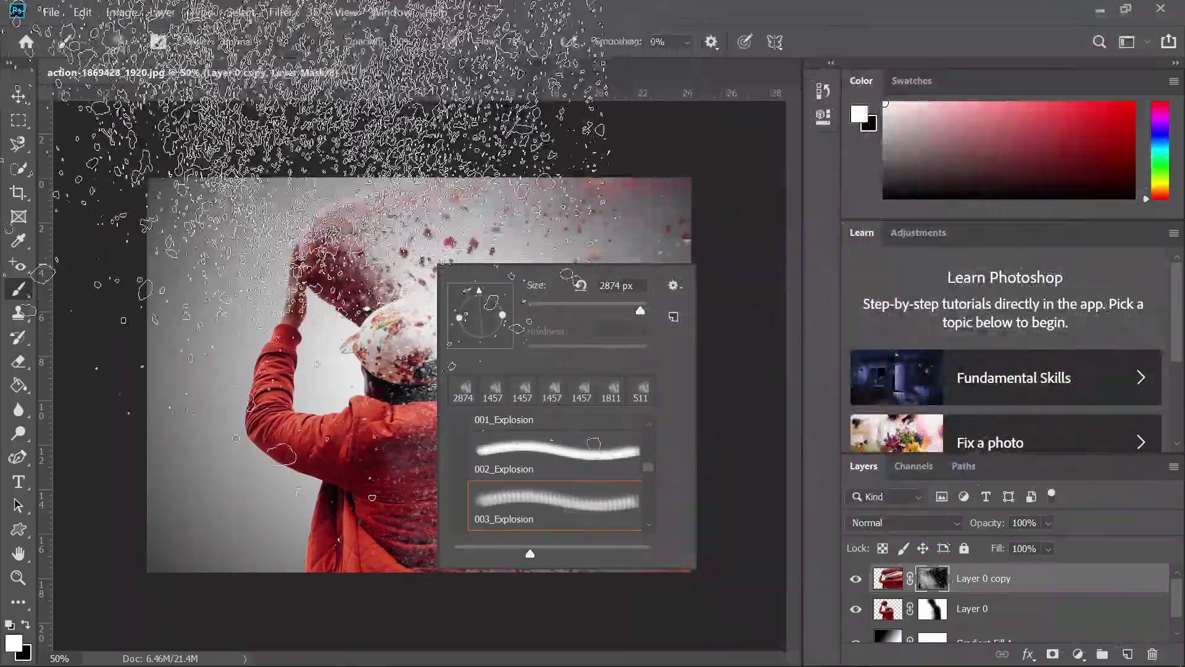
pyautogui.moveTo(466, 299); pyautogui.dragTo(455, 319)
pyautogui.click(145, 161)
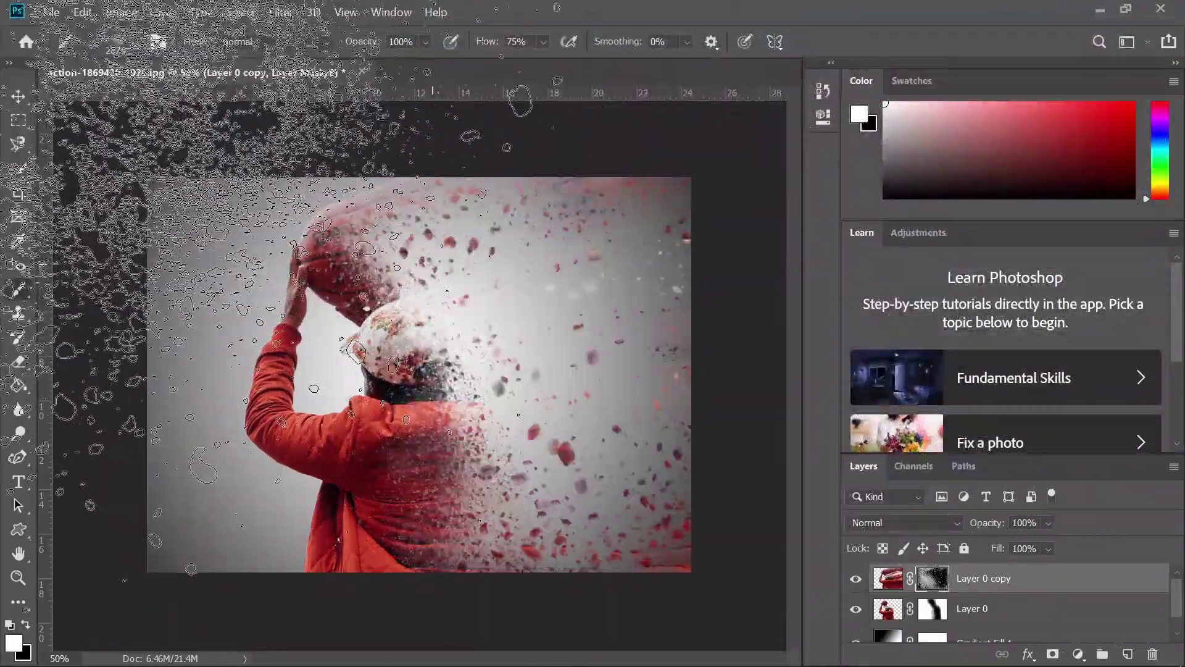
pyautogui.click(254, 527)
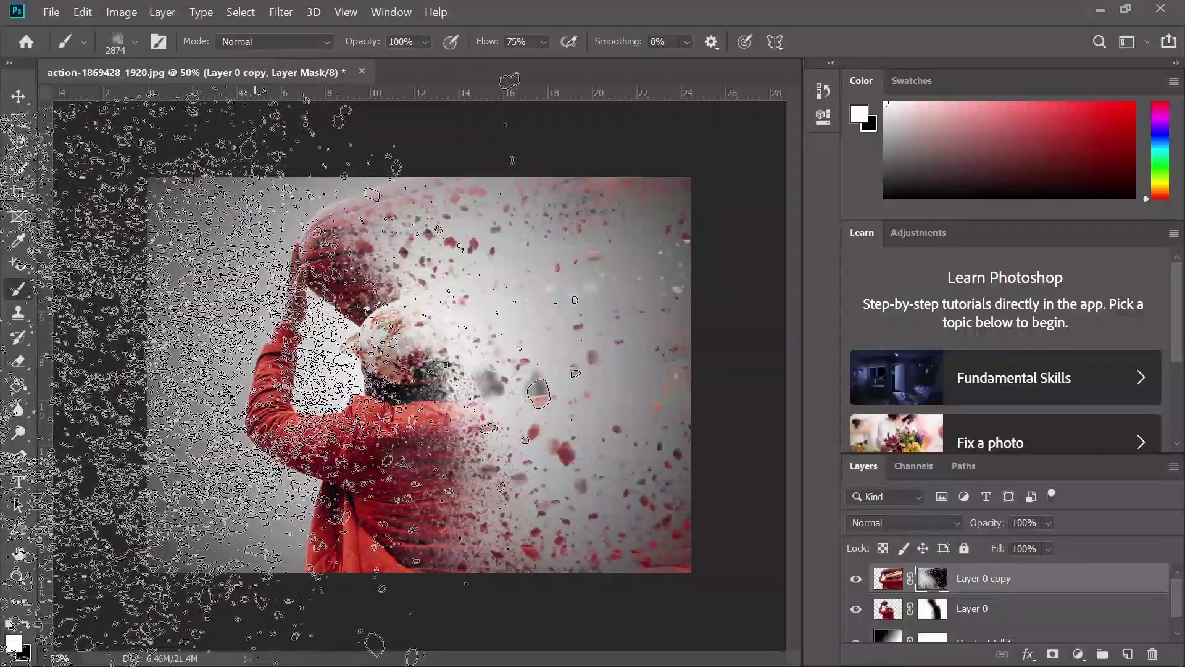
pyautogui.click(271, 492)
pyautogui.click(242, 449)
pyautogui.moveTo(433, 620)
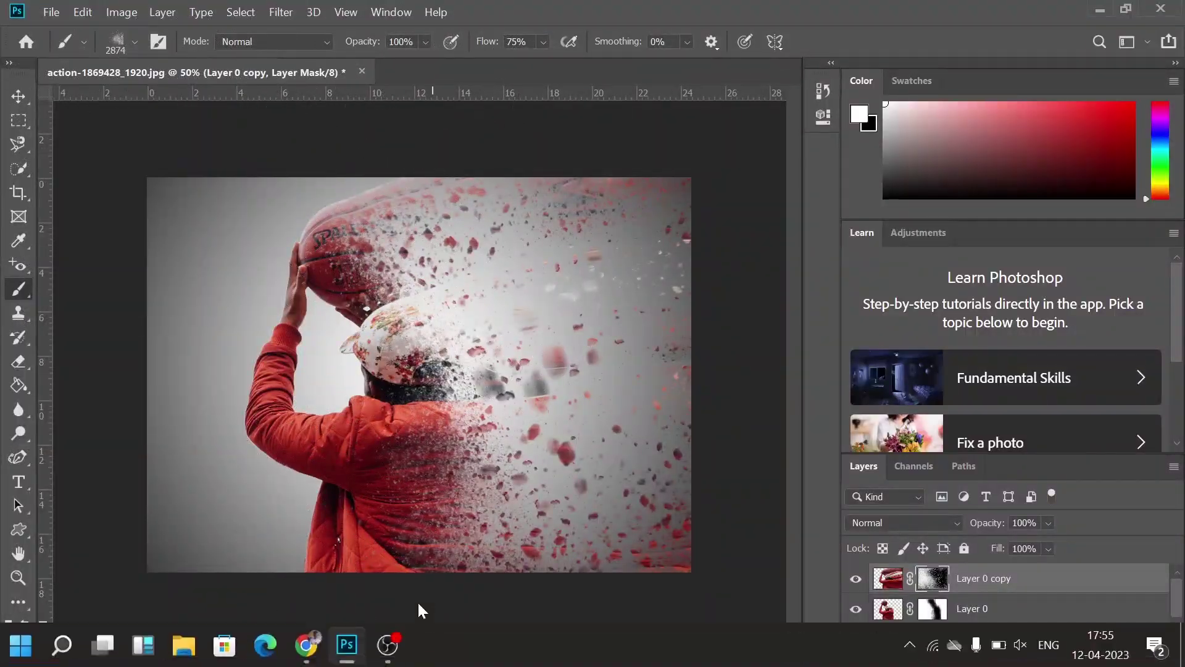
# Reduce the explosion brush to 1000 px and undo the latest large fragment stamps beside the cap
pyautogui.rightClick(341, 510)
pyautogui.moveTo(552, 409); pyautogui.dragTo(529, 411)
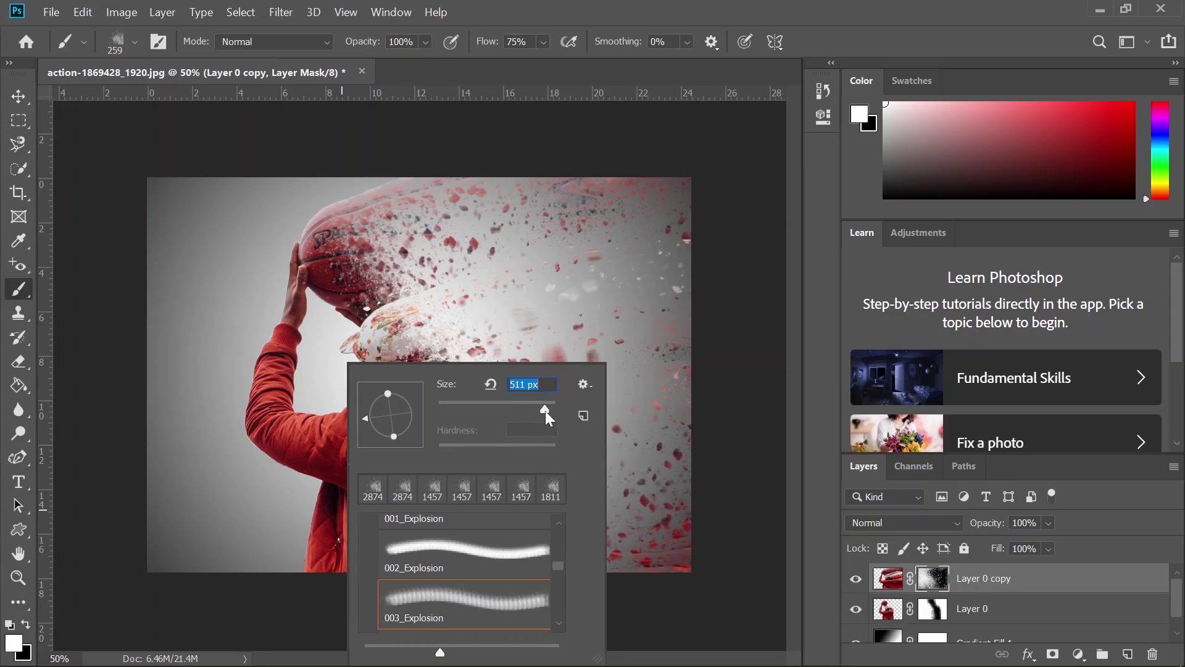
pyautogui.write('1000')
pyautogui.press('Return')
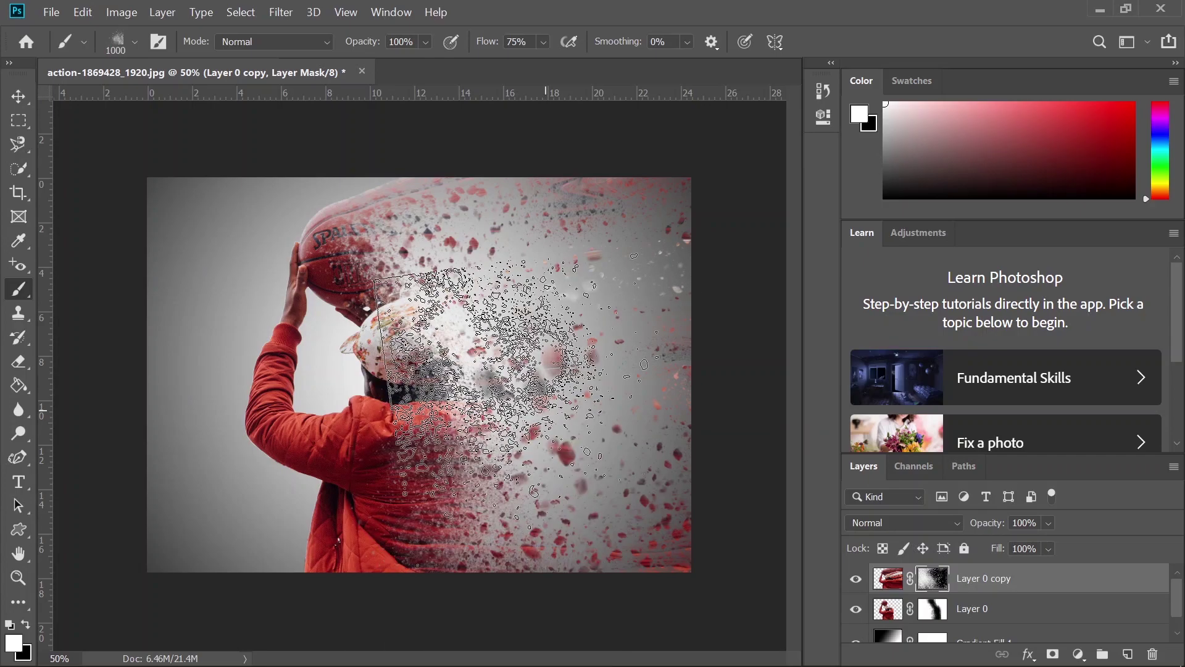
pyautogui.rightClick(642, 345)
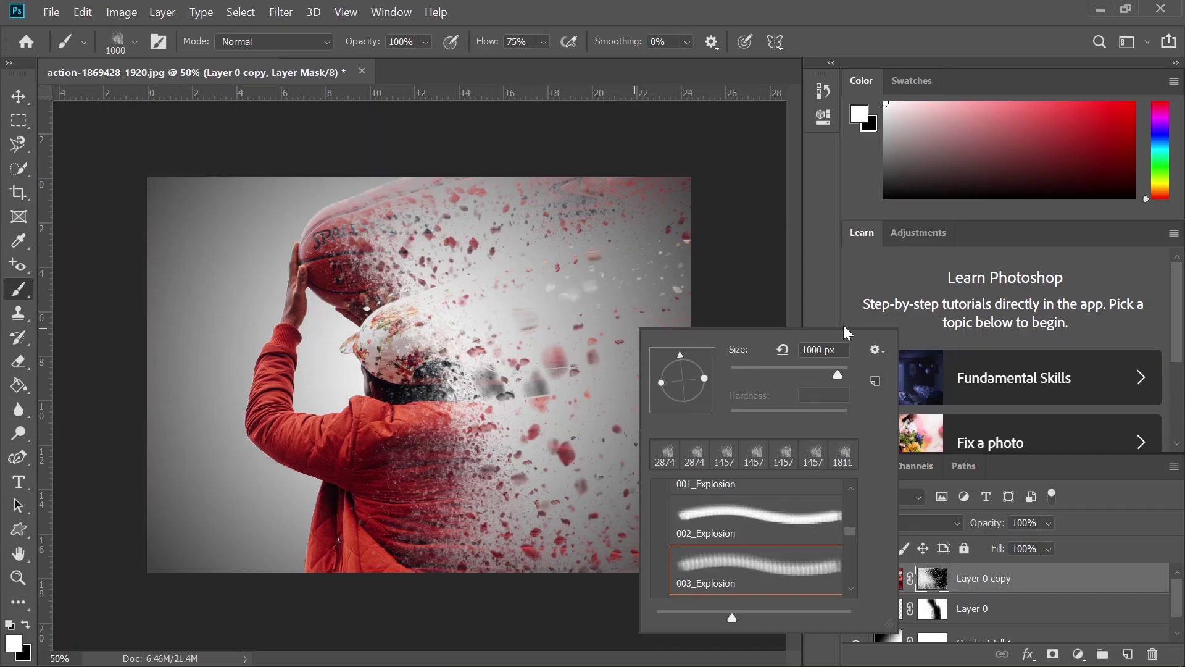
pyautogui.press('Return')
pyautogui.click(713, 374)
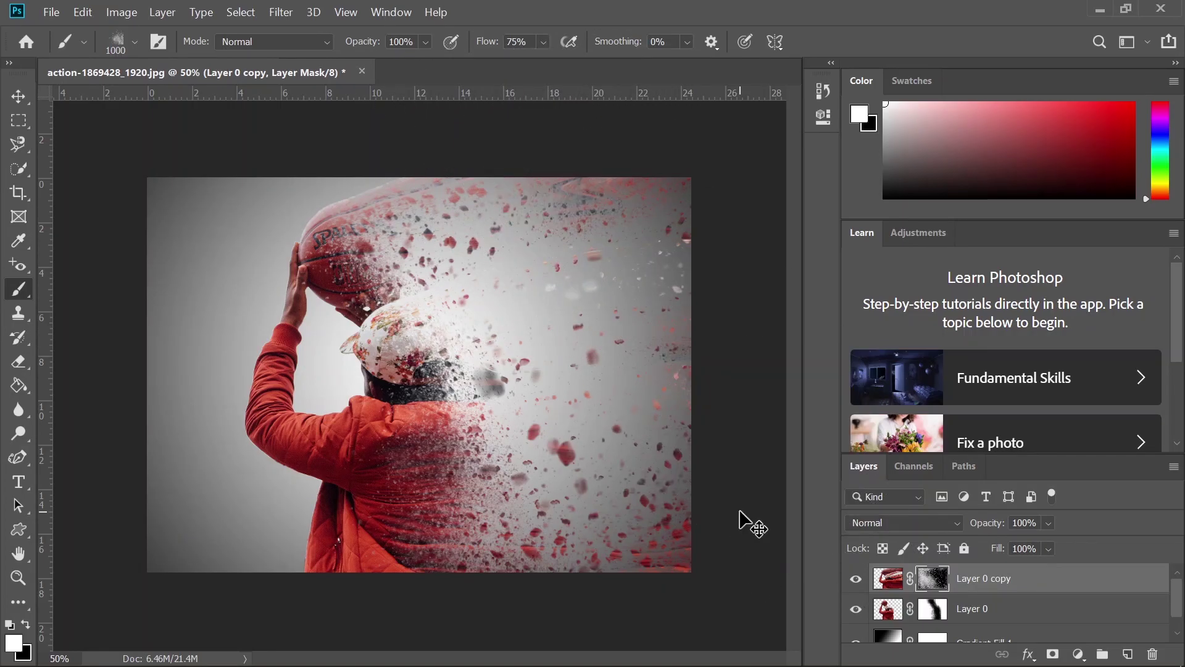
# Set the explosion brush to 1102 px, rotate it, and stamp white on the mask to spread the cap and hair toward the right
pyautogui.rightClick(673, 509)
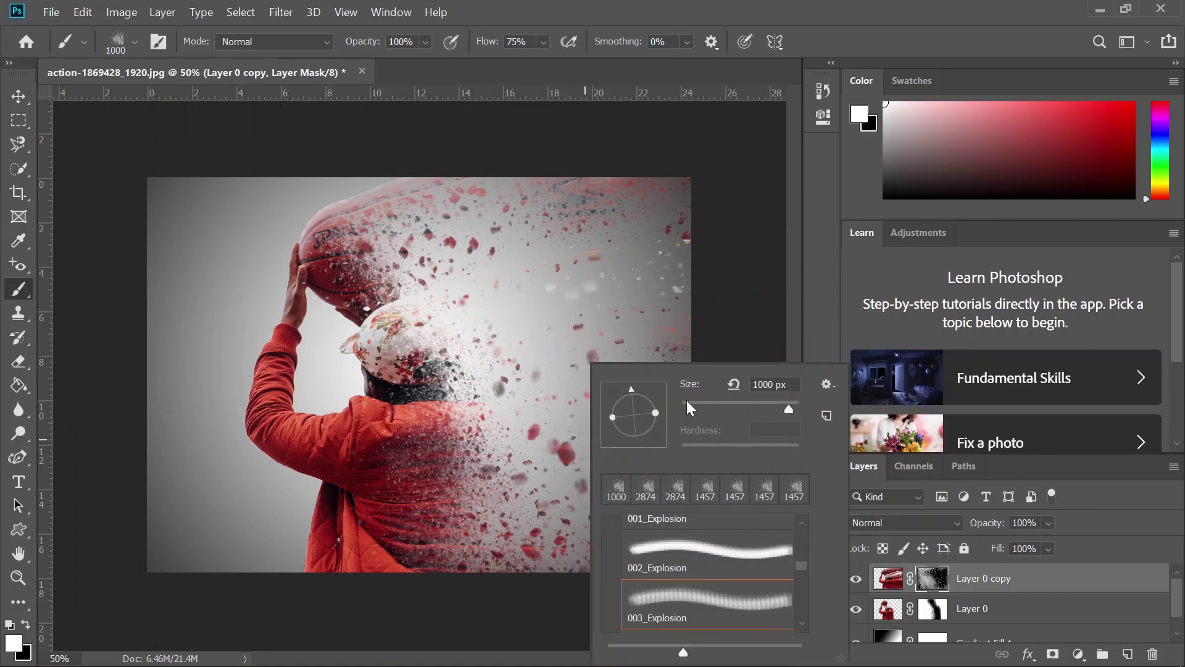
pyautogui.moveTo(792, 412); pyautogui.dragTo(789, 411)
pyautogui.rightClick(453, 358)
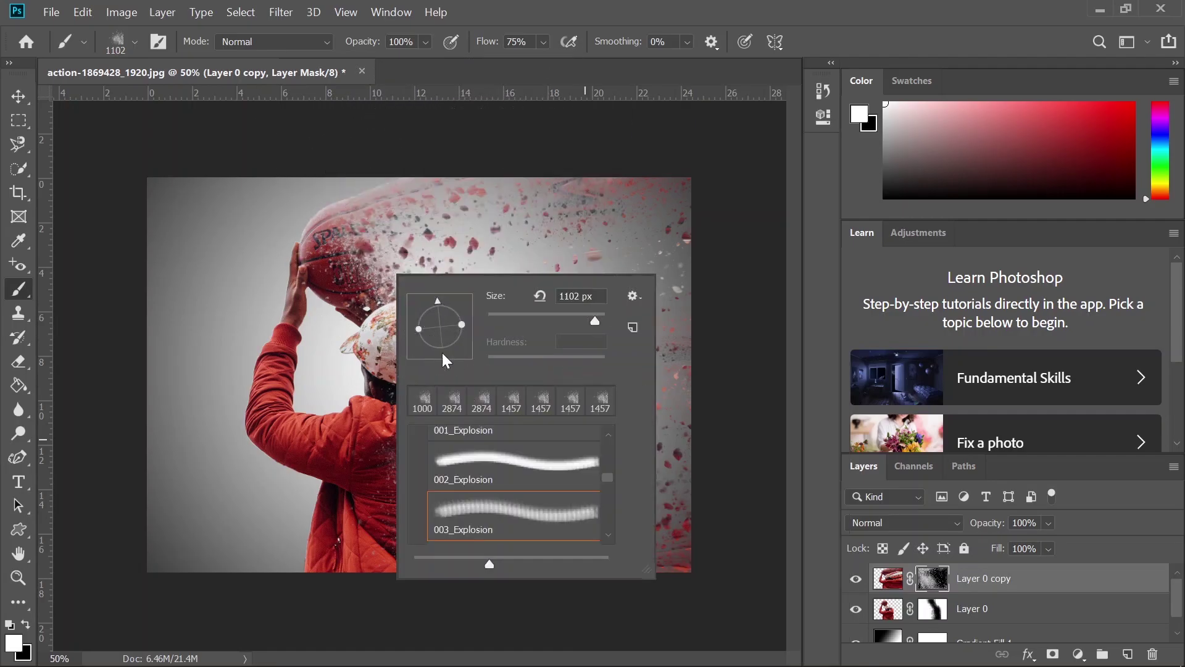
pyautogui.click(343, 308)
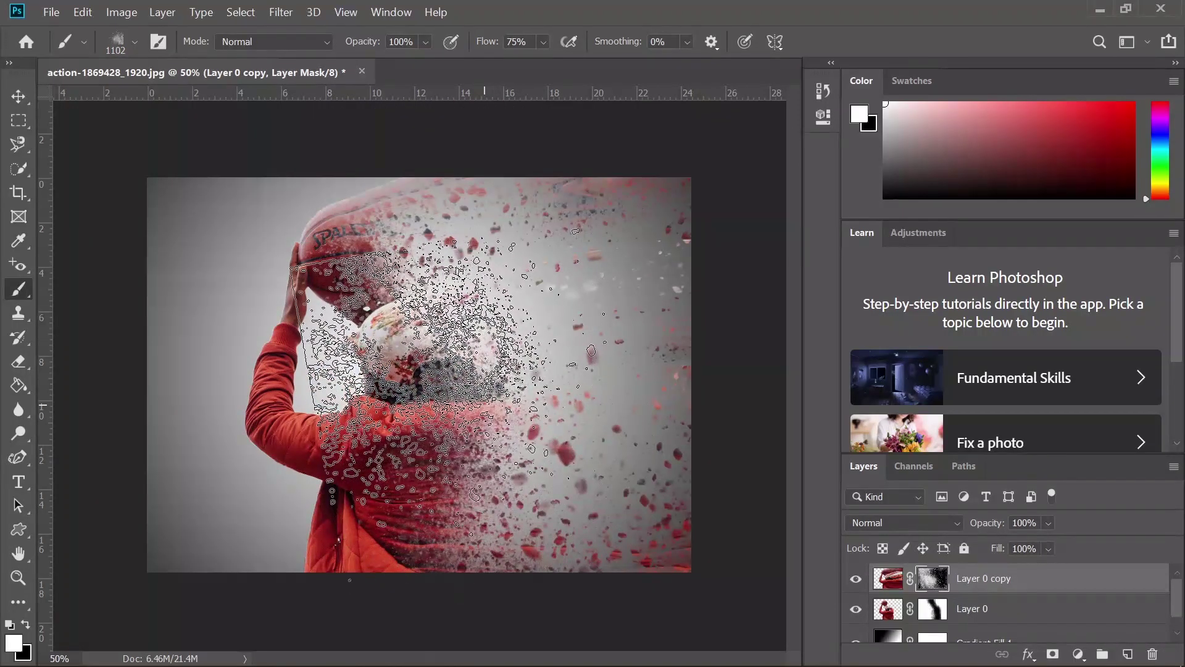
pyautogui.click(485, 421)
pyautogui.moveTo(296, 665)
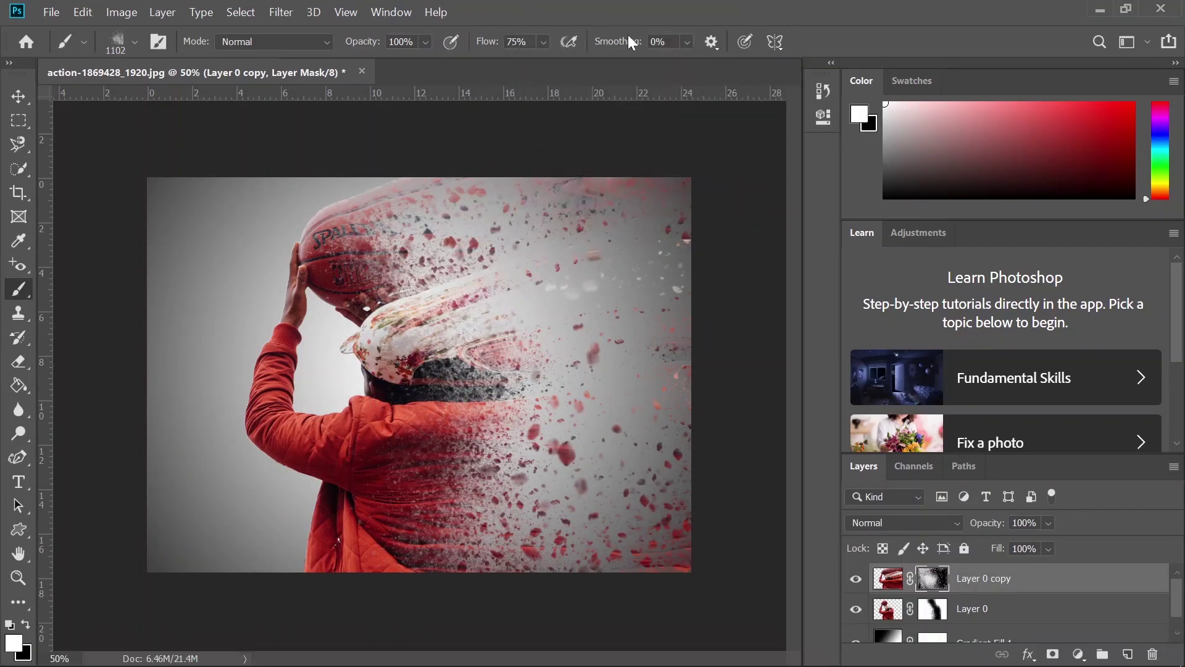
# Rotate the 1102 px explosion brush and stamp more fragments inward from the image's right edge on Layer 0 copy's mask
pyautogui.rightClick(542, 245)
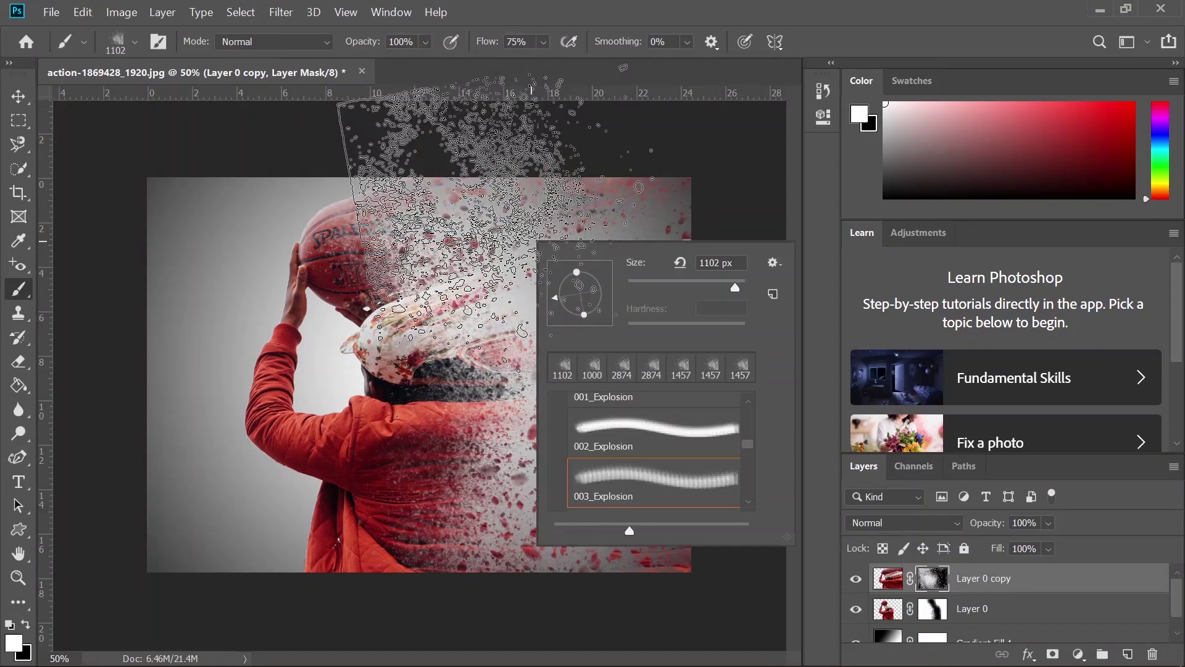
pyautogui.click(745, 215)
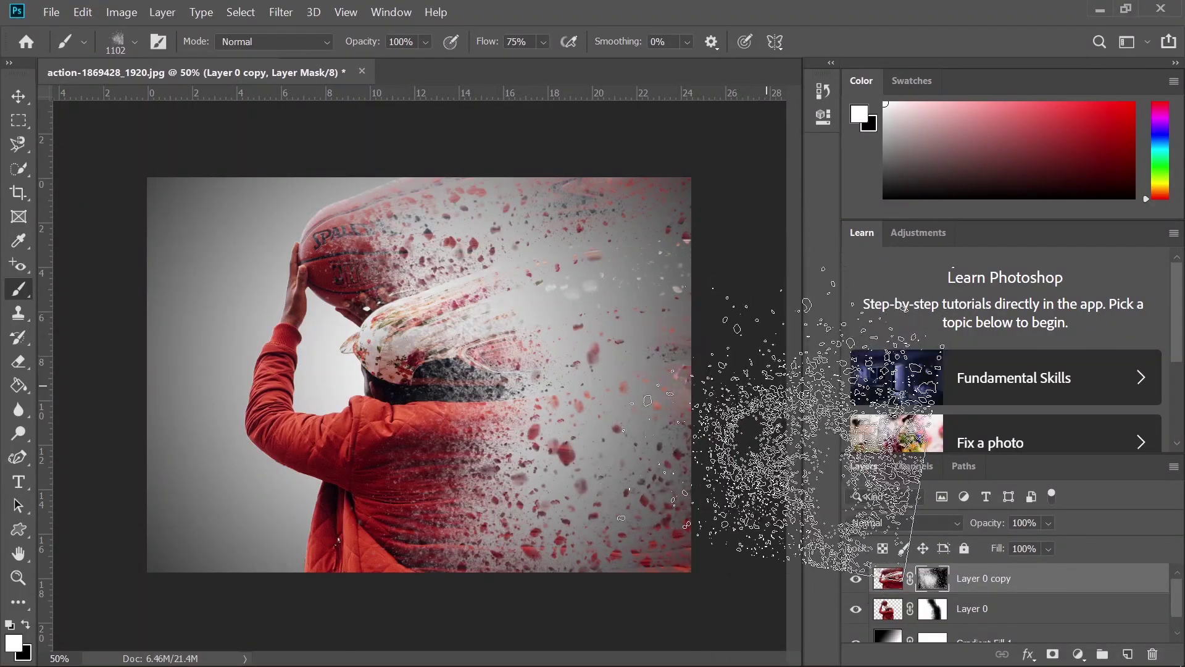
pyautogui.rightClick(714, 315)
pyautogui.click(659, 302)
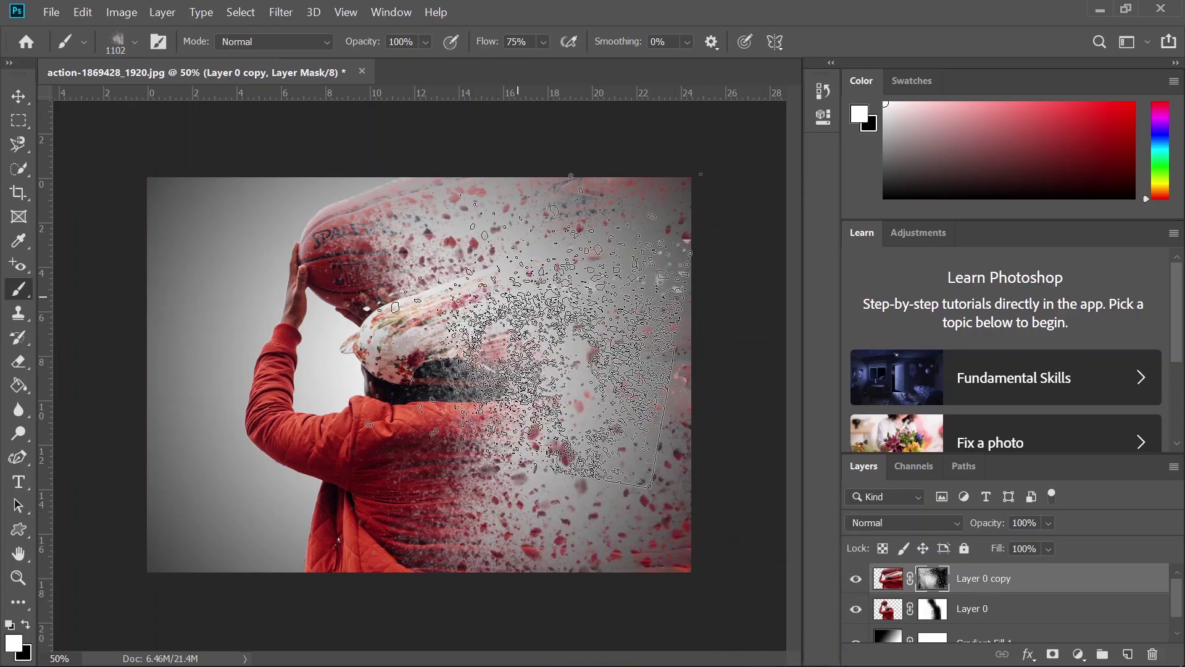
# Rotate the explosion brush downward and stamp the mask to extend the cap streaks and add fragments along the jacket's lower right
pyautogui.rightClick(583, 357)
pyautogui.moveTo(548, 305)
pyautogui.mouseDown()
pyautogui.moveTo(568, 309)
pyautogui.moveTo(540, 330)
pyautogui.mouseUp()
pyautogui.click(451, 302)
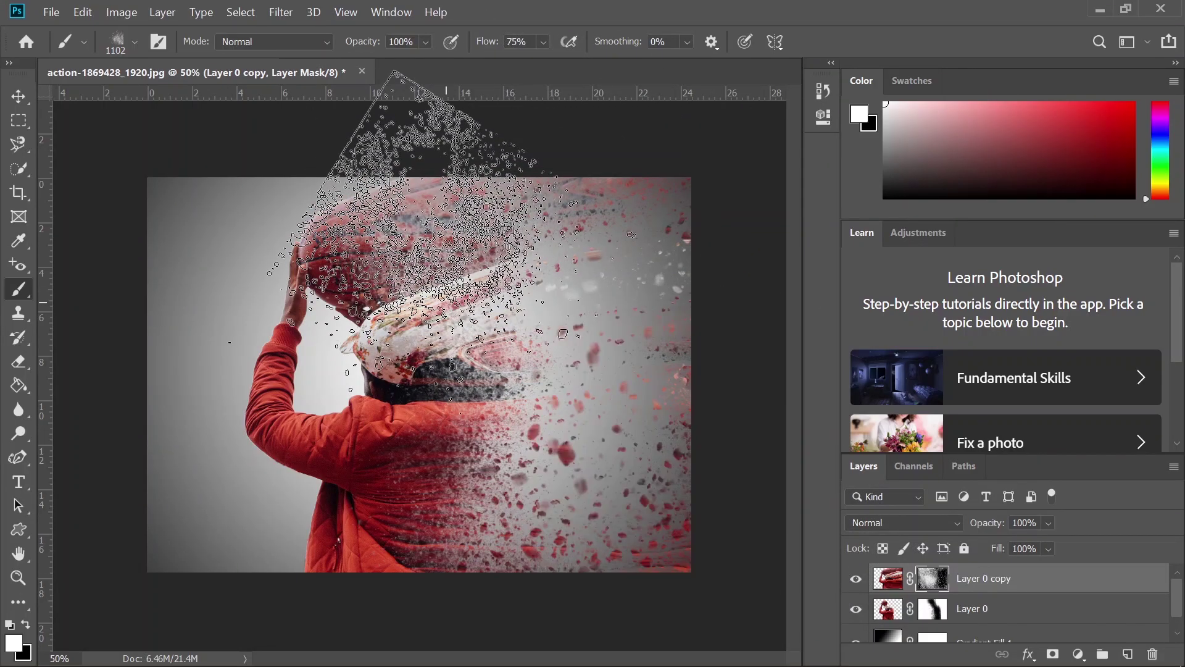
pyautogui.rightClick(424, 445)
pyautogui.moveTo(453, 401); pyautogui.dragTo(464, 440)
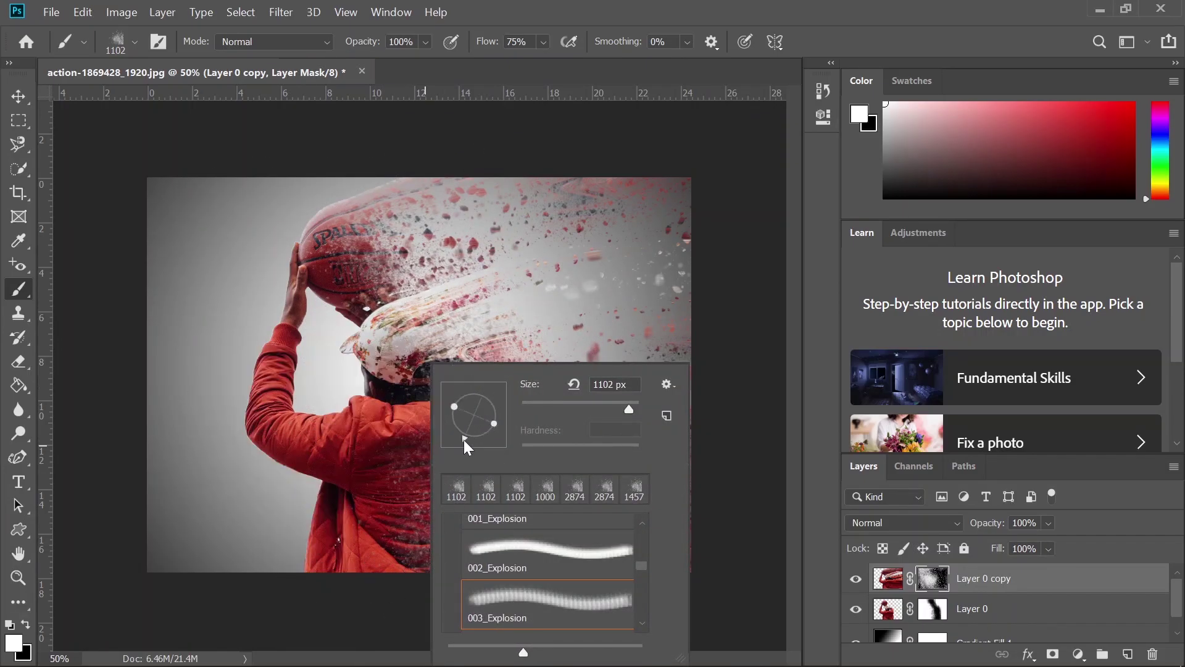
pyautogui.click(476, 341)
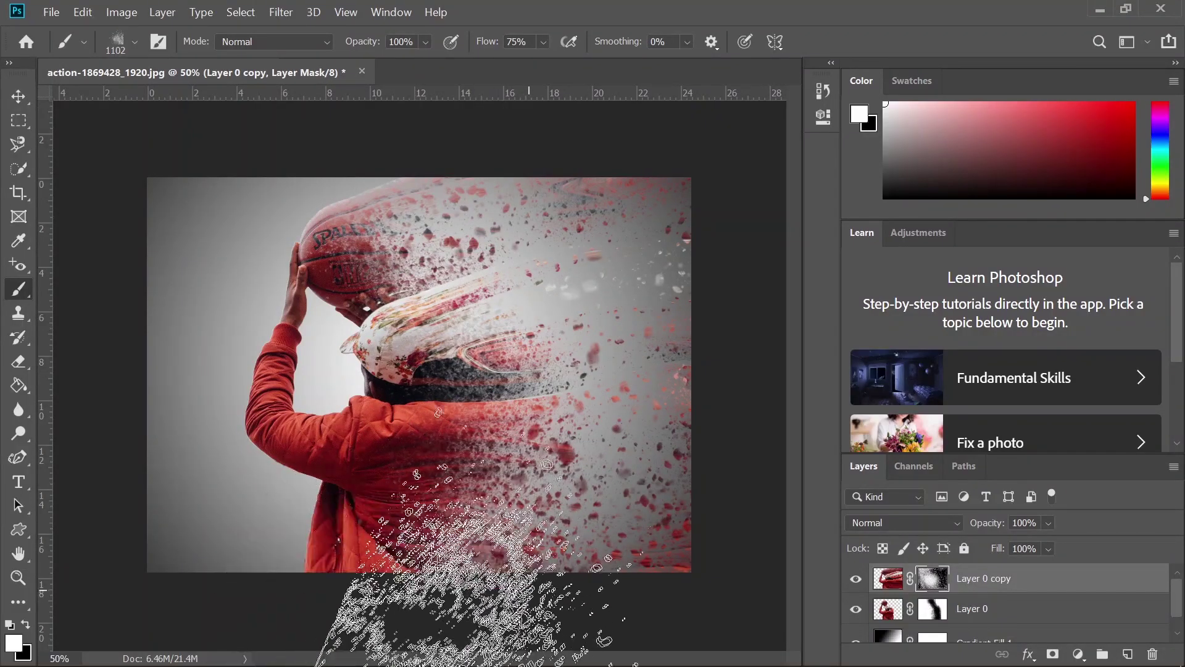
# Rotate the explosion brush to point left and stamp small fragments along the image's right edge
pyautogui.rightClick(562, 173)
pyautogui.rightClick(500, 217)
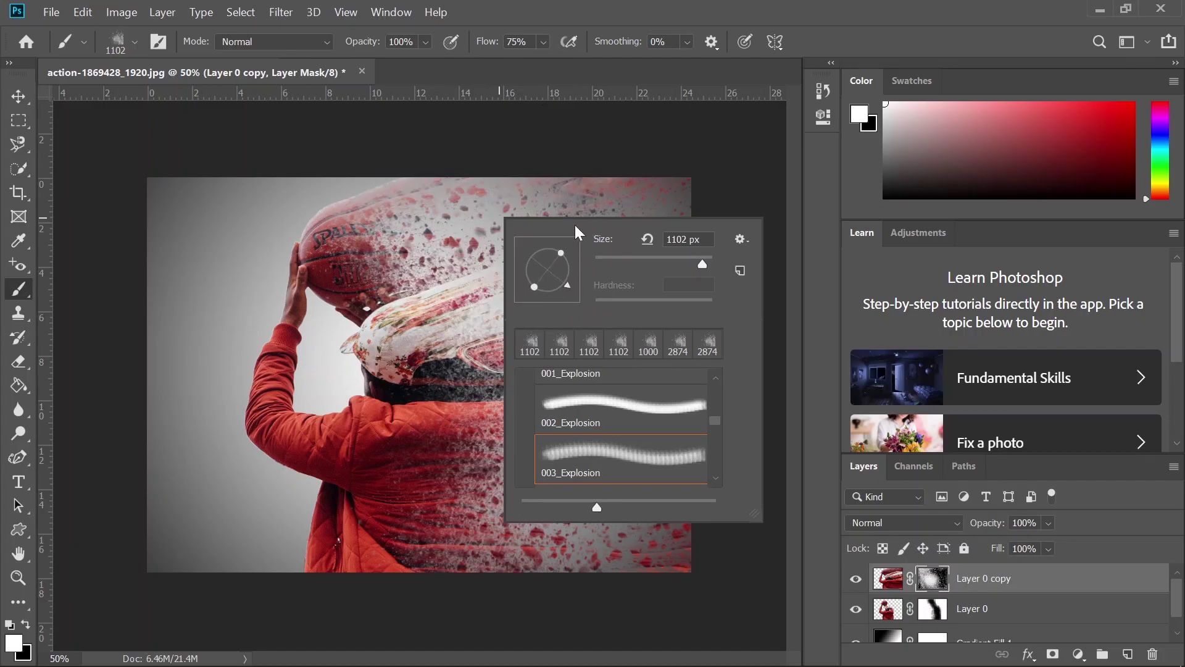
pyautogui.moveTo(576, 275); pyautogui.dragTo(575, 273)
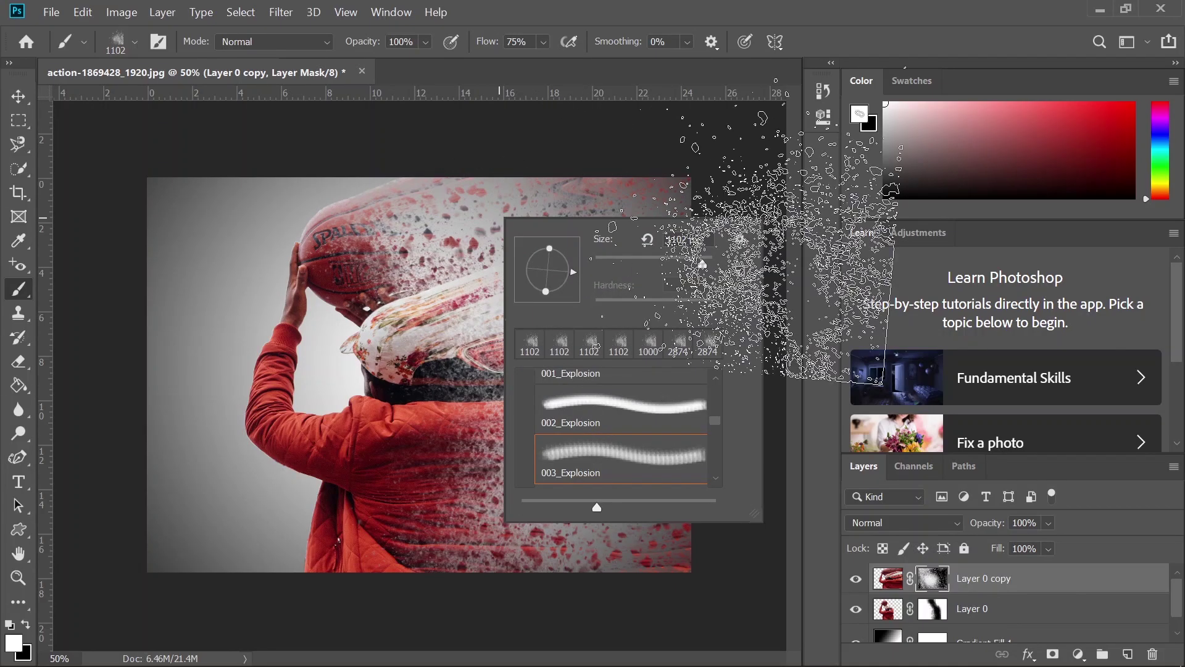
pyautogui.click(739, 197)
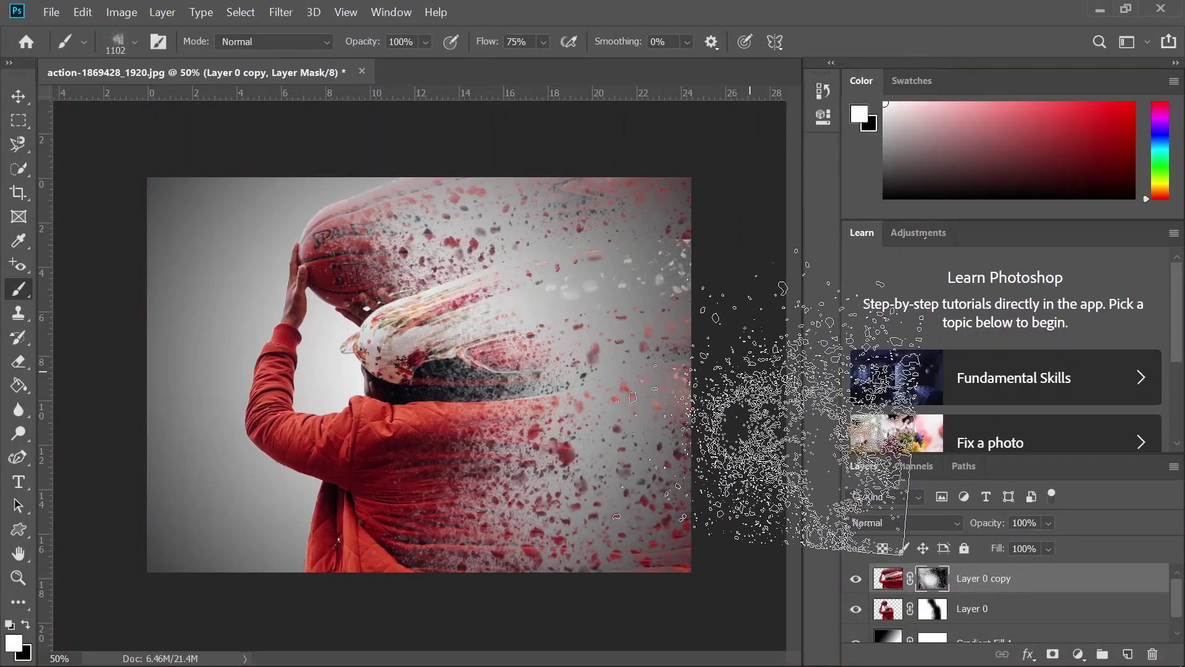
# Turn the explosion brush upright, enlarge it to 1457 px, and stamp extra fragments in the image's upper right
pyautogui.rightClick(539, 199)
pyautogui.moveTo(619, 254); pyautogui.dragTo(588, 224)
pyautogui.press('Return')
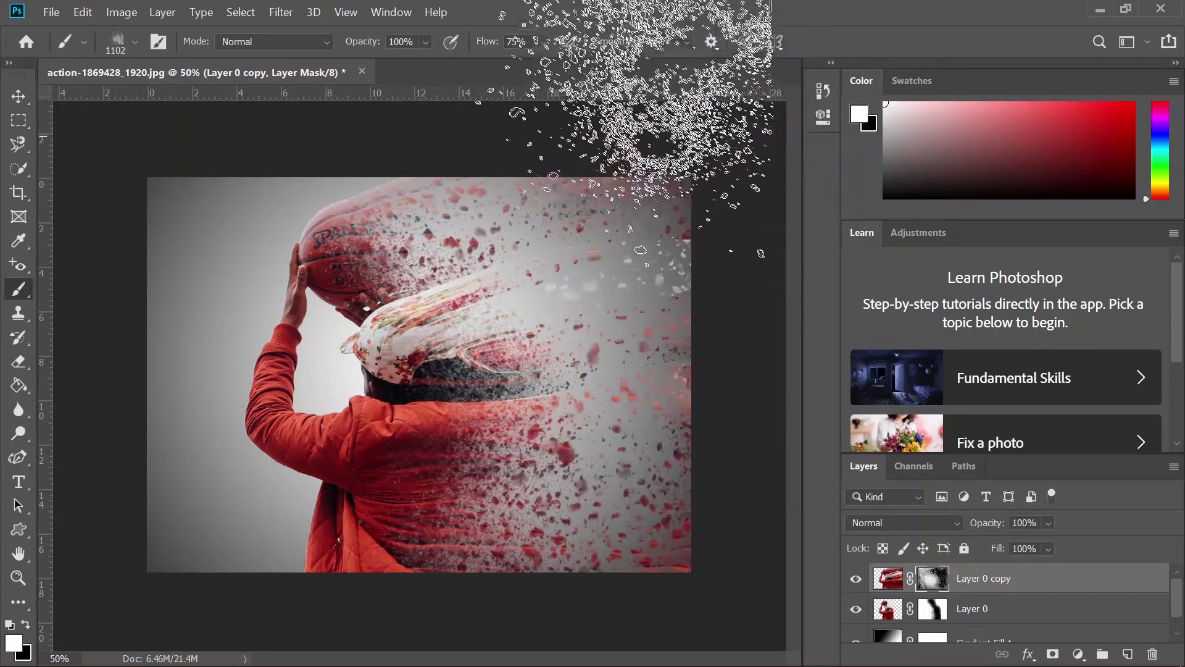
pyautogui.rightClick(511, 128)
pyautogui.rightClick(554, 358)
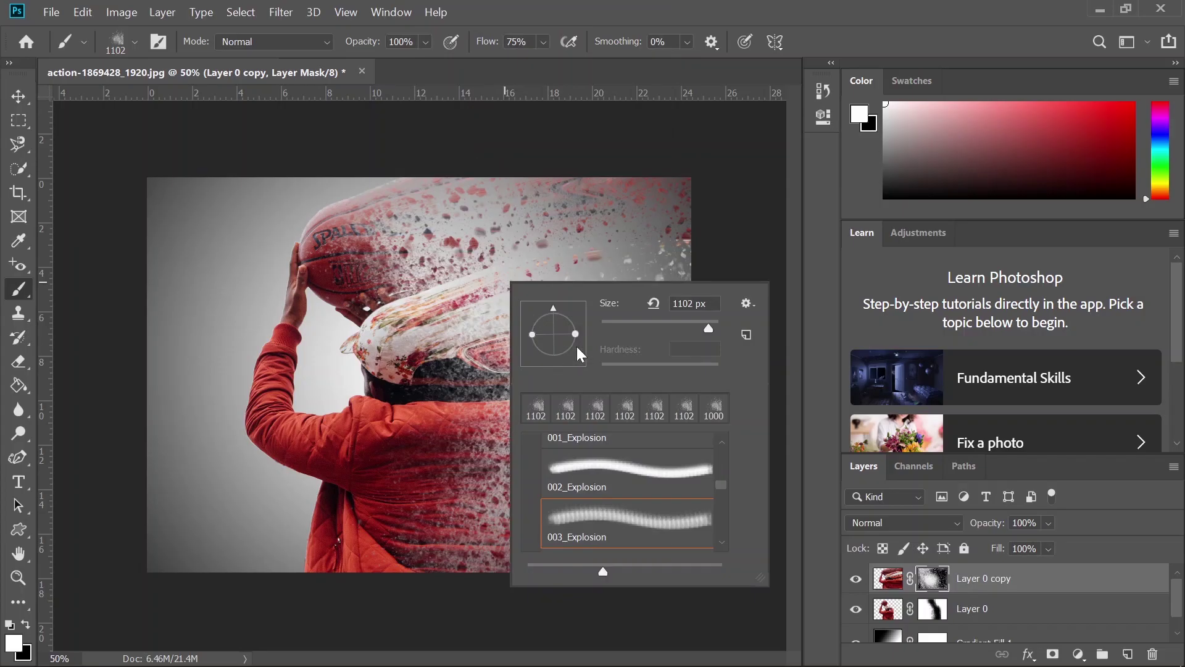
pyautogui.moveTo(709, 331); pyautogui.dragTo(711, 331)
pyautogui.press('Return')
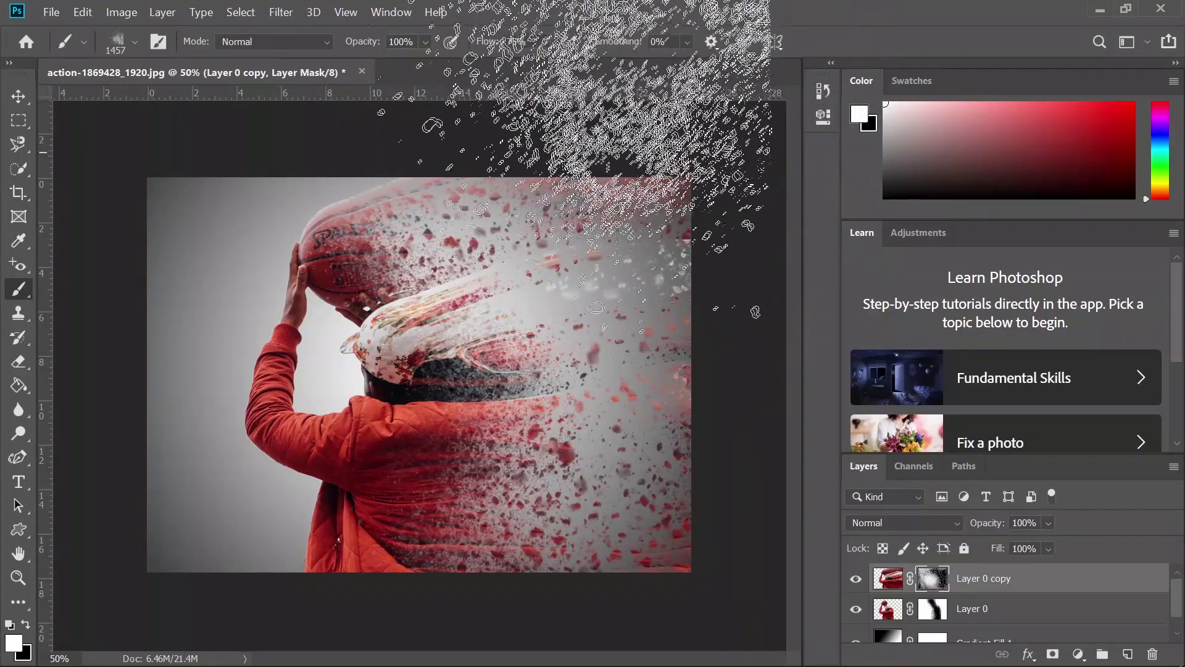
# Add a Gradient Map adjustment layer above Layer 0 copy
pyautogui.press('v')
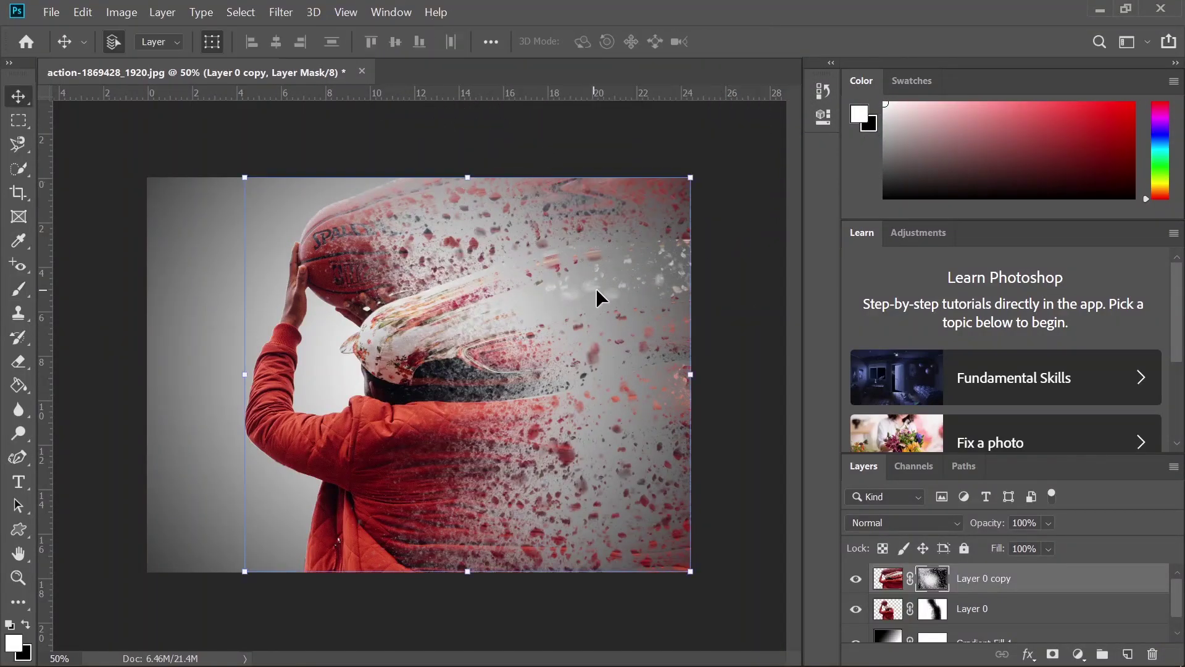
pyautogui.click(997, 586)
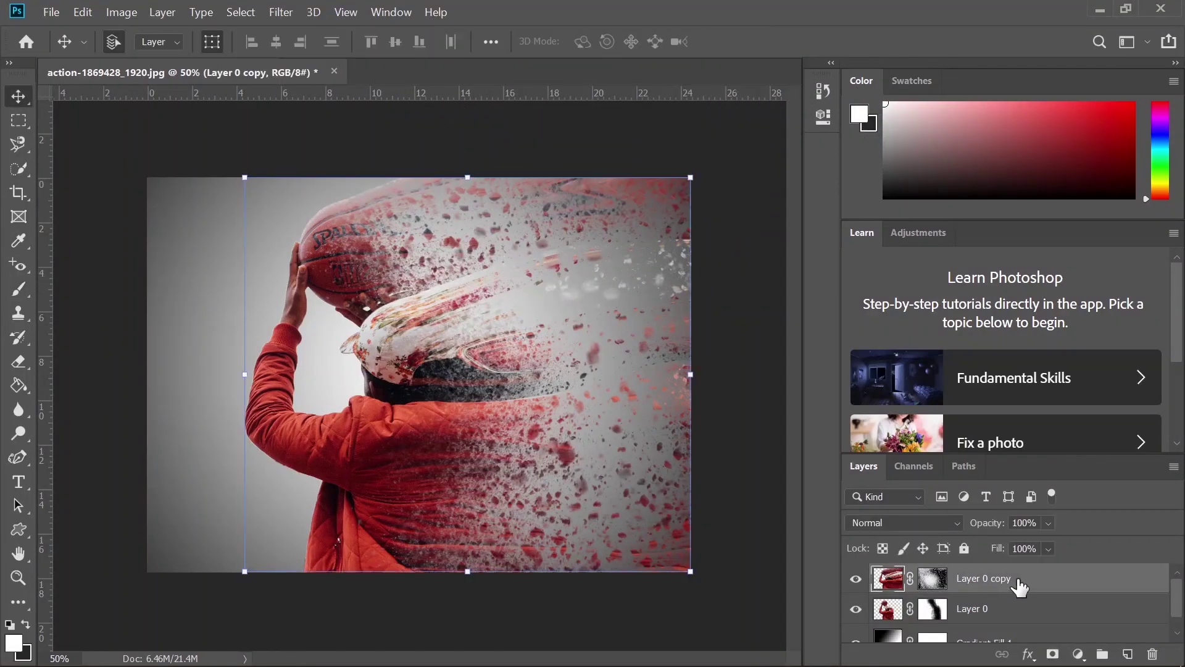
pyautogui.click(1079, 654)
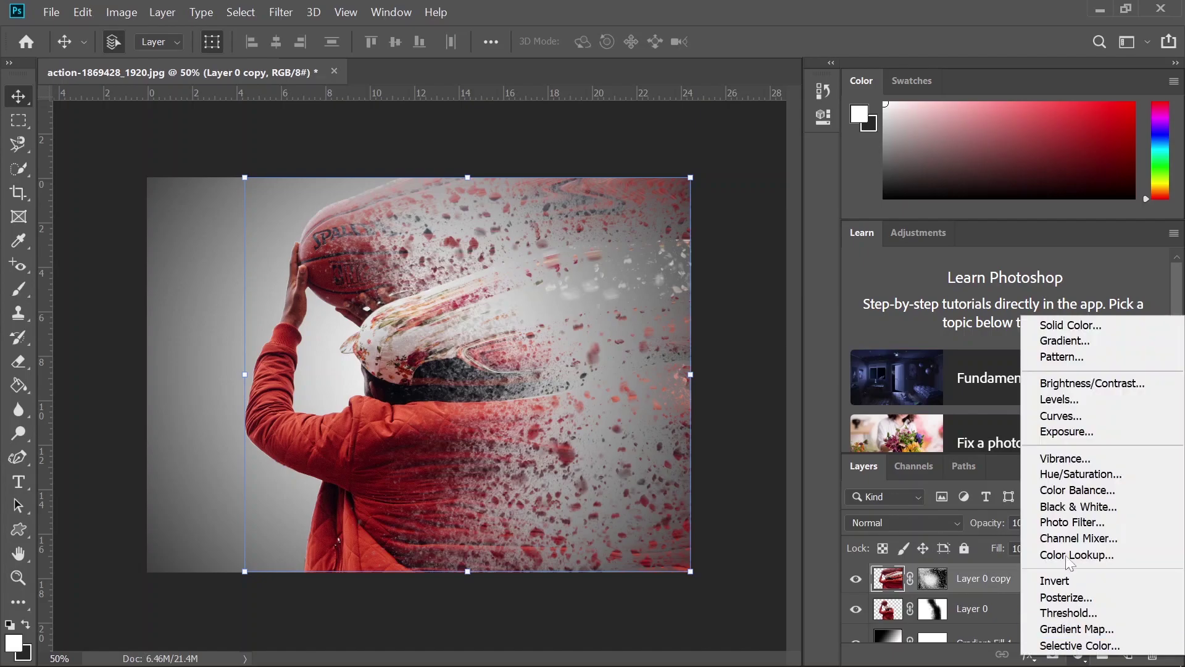
pyautogui.click(1078, 629)
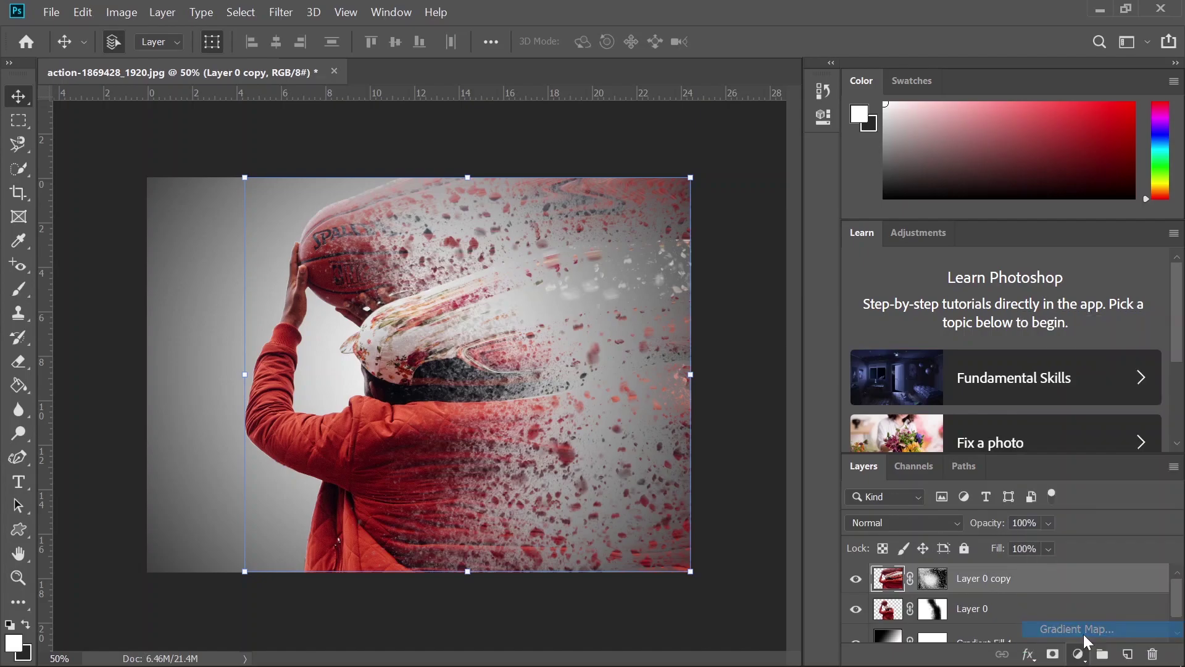
# Apply the Violet, Orange preset to the gradient map and set the layer's blend mode to Soft Light
pyautogui.click(683, 149)
pyautogui.click(829, 253)
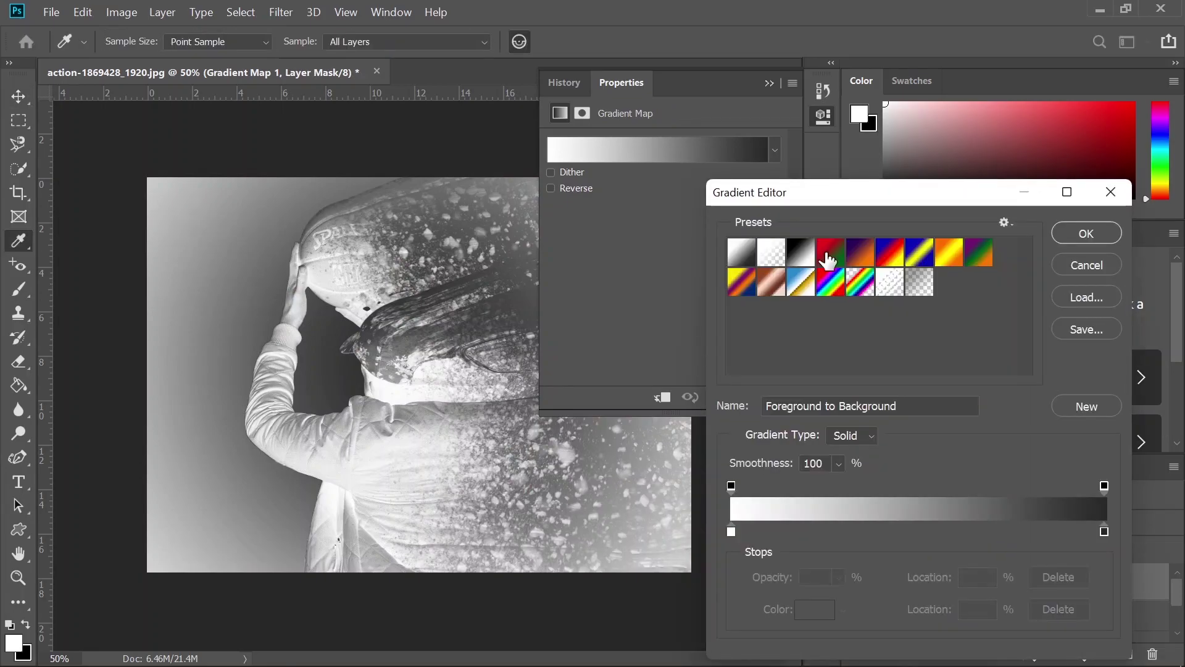
pyautogui.click(857, 266)
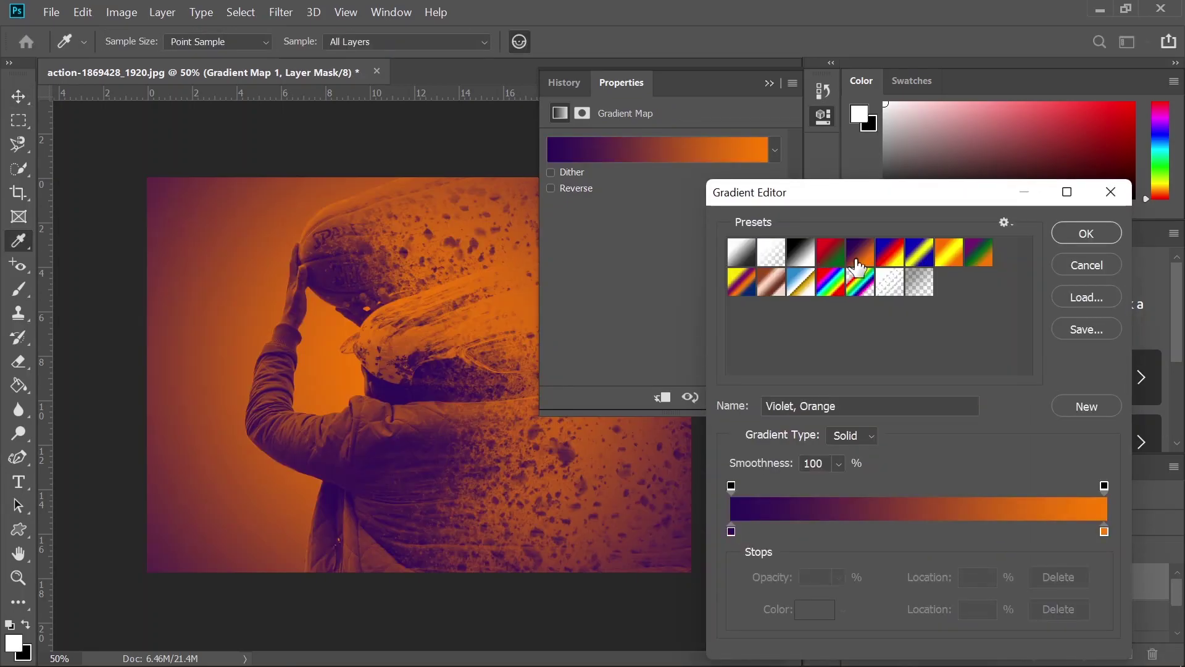
pyautogui.click(1082, 235)
pyautogui.click(770, 82)
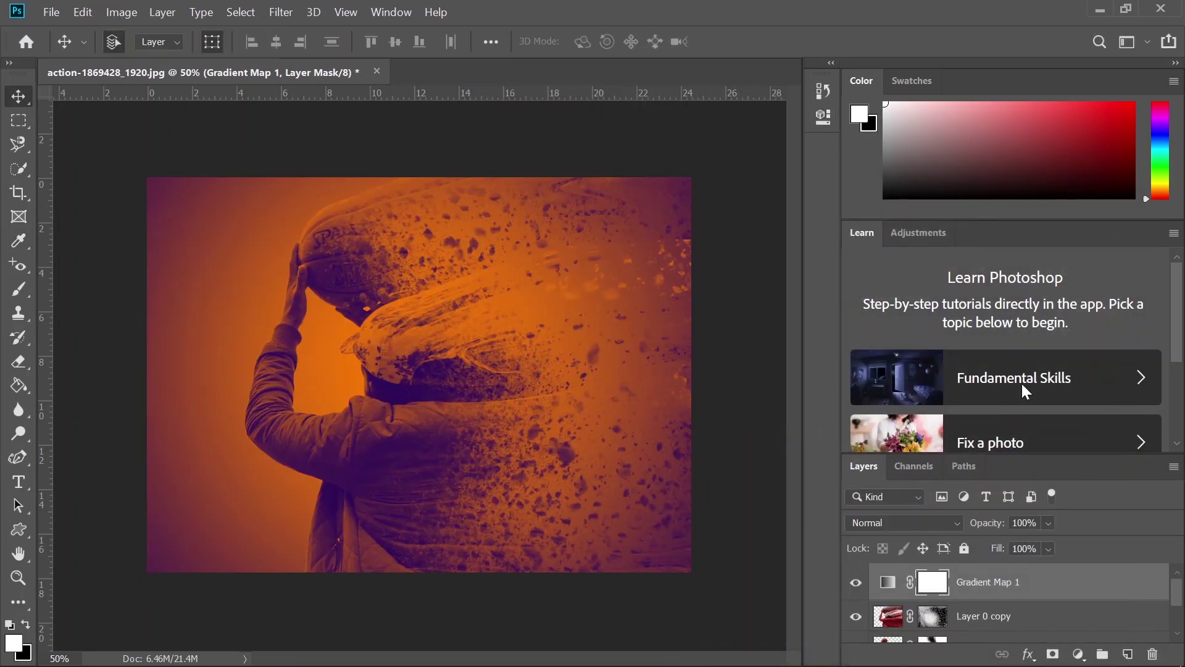
pyautogui.click(955, 522)
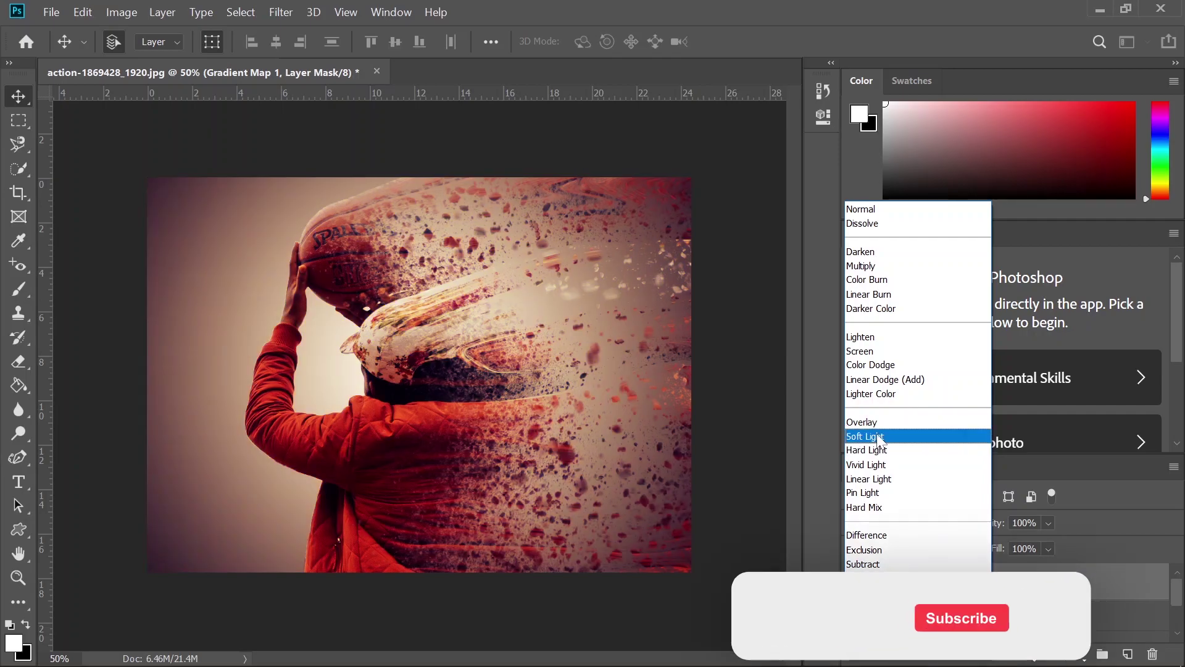
pyautogui.click(879, 437)
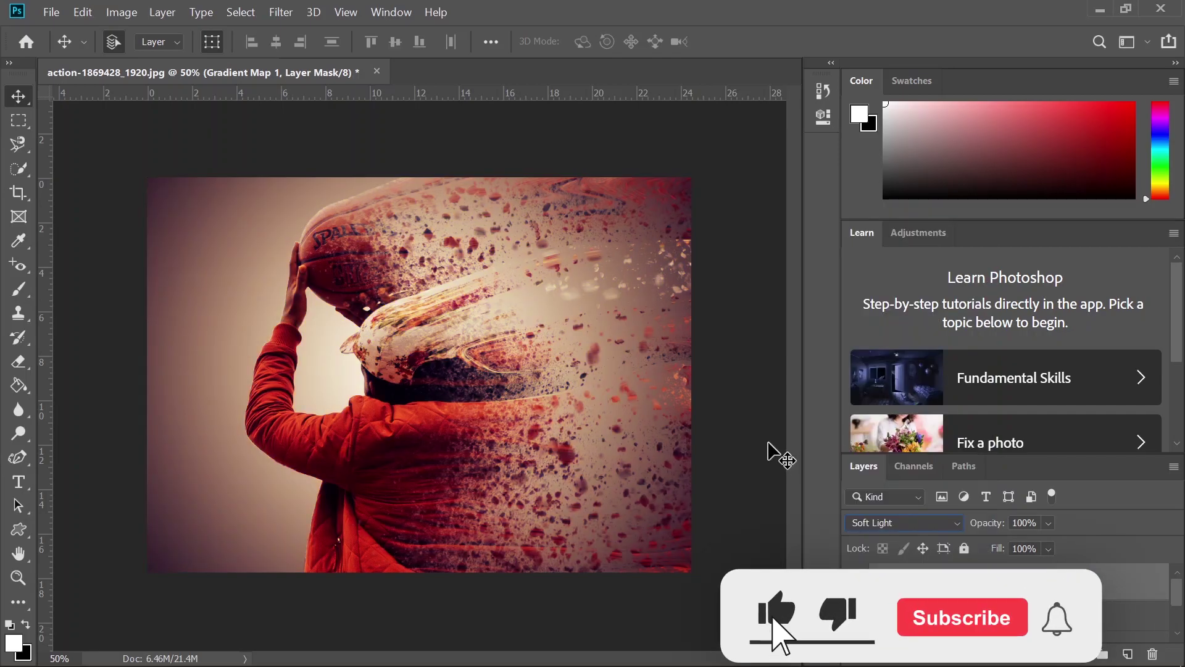